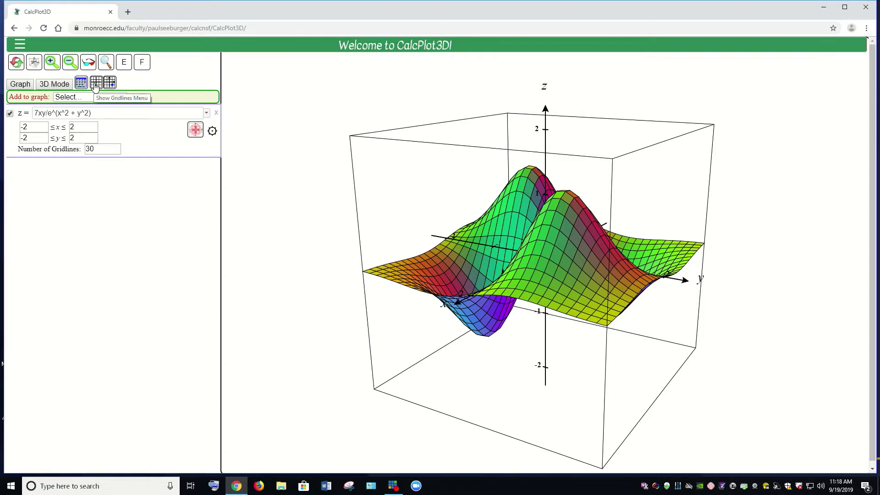
# - Hide the bounding box around the 3D plot while keeping the axes displayed
pyautogui.click(96, 86)
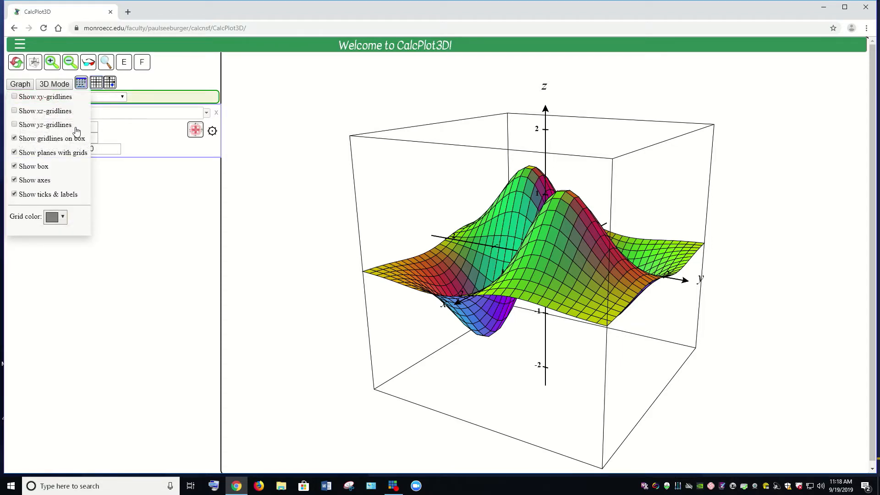
pyautogui.click(14, 138)
pyautogui.click(14, 139)
pyautogui.click(14, 166)
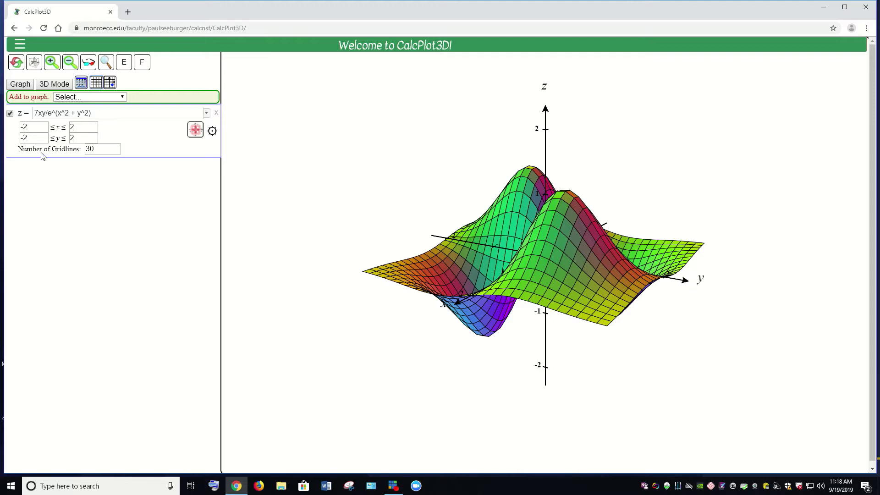
# - Remove the surface z = 7xy/e^(x^2 + y^2) from the graph and add a space curve r(t)
pyautogui.click(10, 113)
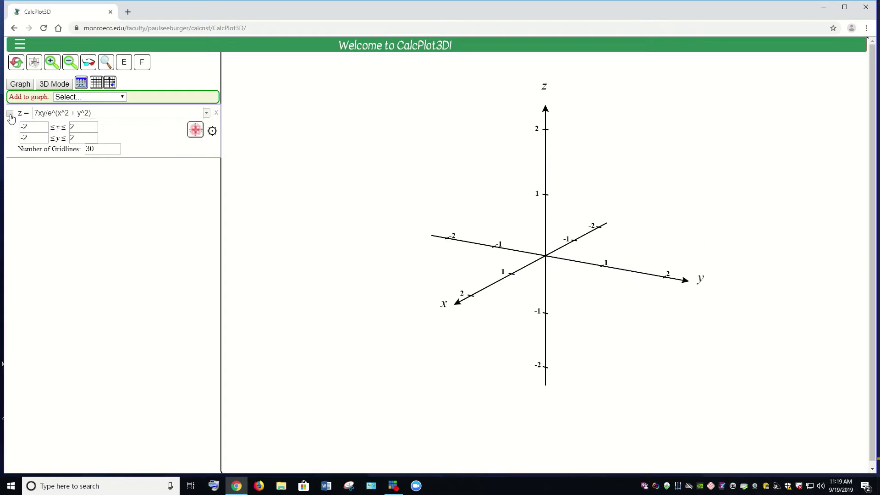
pyautogui.click(216, 115)
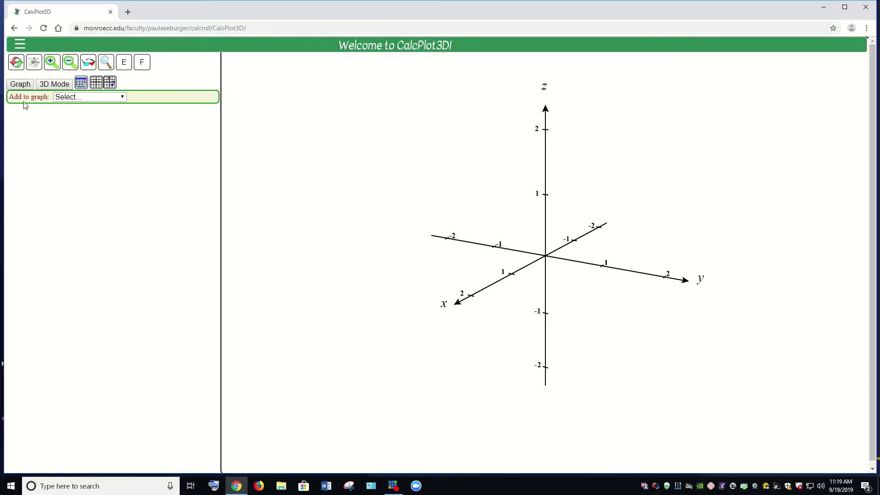
pyautogui.click(123, 98)
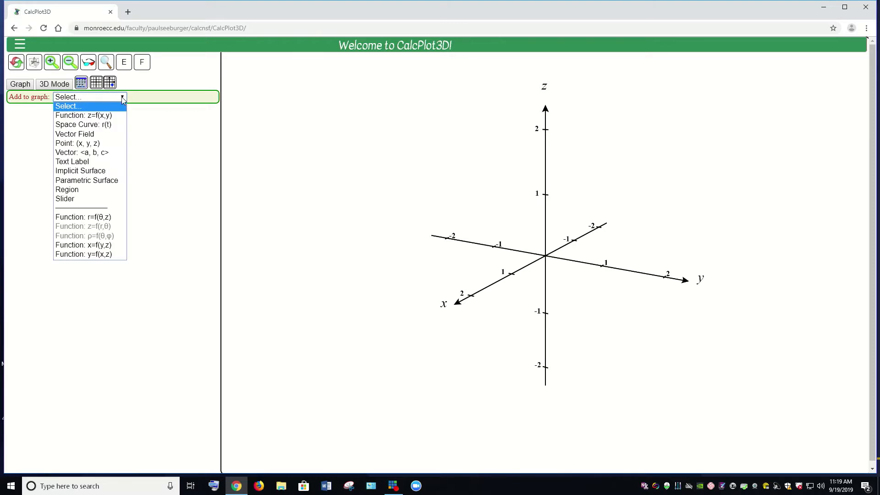
pyautogui.click(119, 130)
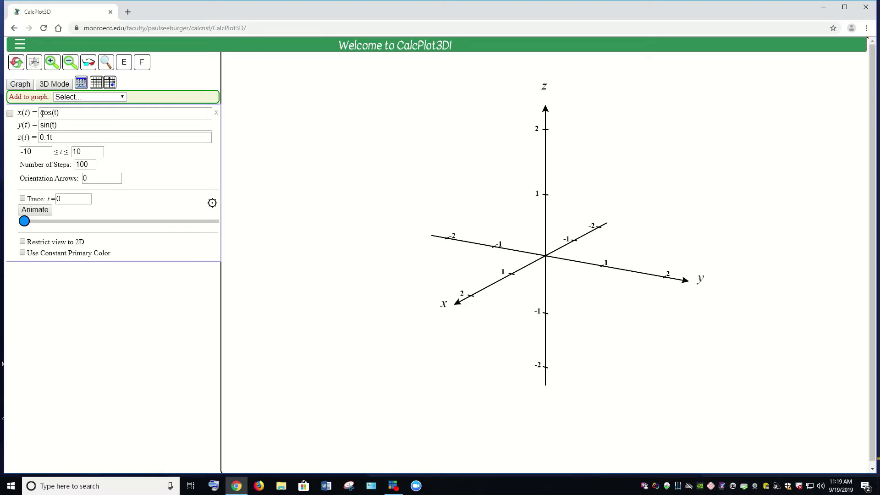
# - Set the space curve's x(t) component to 3cos(t)
pyautogui.tripleClick(63, 109)
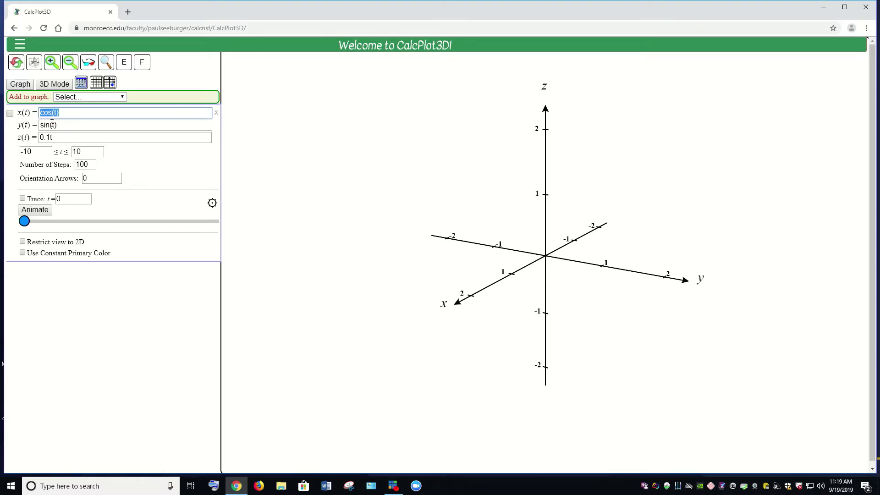
pyautogui.click(65, 113)
pyautogui.moveTo(53, 116); pyautogui.dragTo(39, 121)
pyautogui.write('3cos(t')
# - Set the space curve's y(t) component to 2t and its z(t) component to 5sin(t)
pyautogui.moveTo(57, 128); pyautogui.dragTo(37, 130)
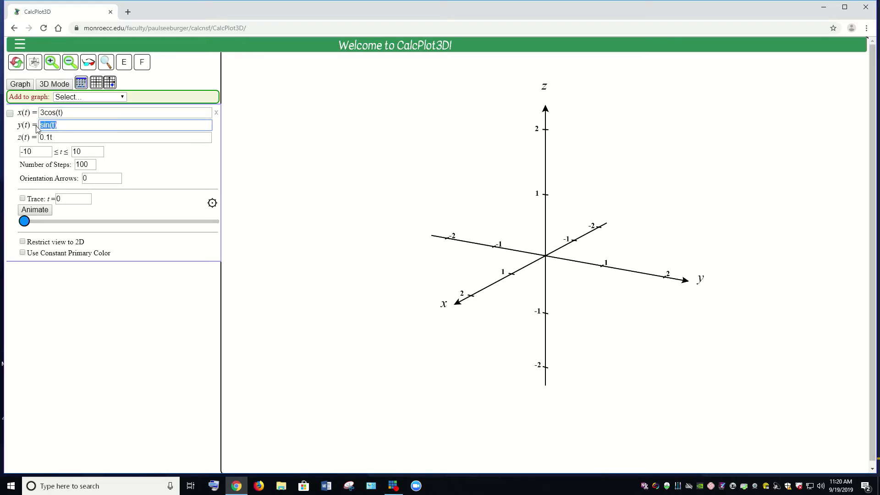
pyautogui.write('2t')
pyautogui.press('Tab')
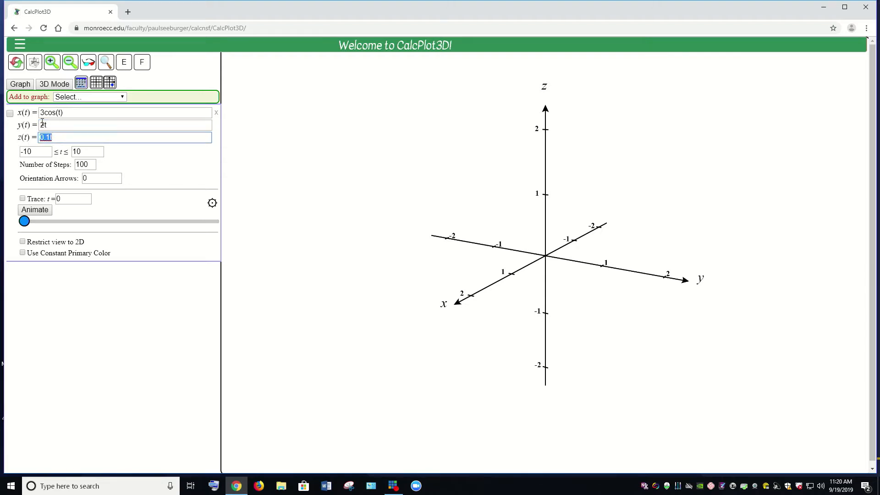
pyautogui.write('5sin(t)')
pyautogui.moveTo(66, 113); pyautogui.dragTo(35, 113)
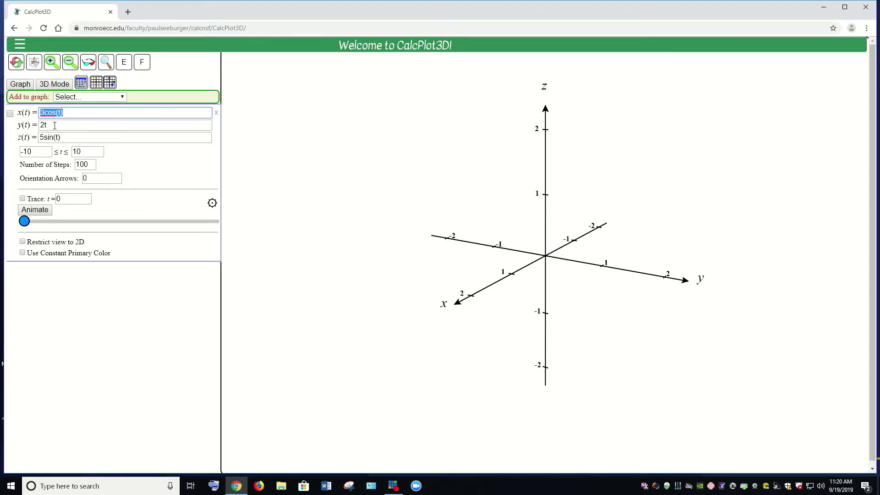
pyautogui.moveTo(64, 138); pyautogui.dragTo(41, 142)
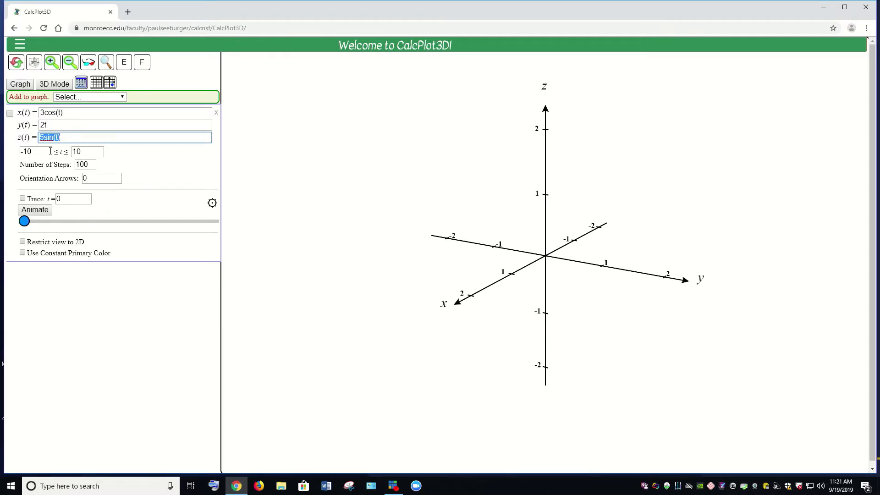
# - Set the curve's parameter range for t from 0 to 2*pi
pyautogui.moveTo(50, 152); pyautogui.dragTo(18, 154)
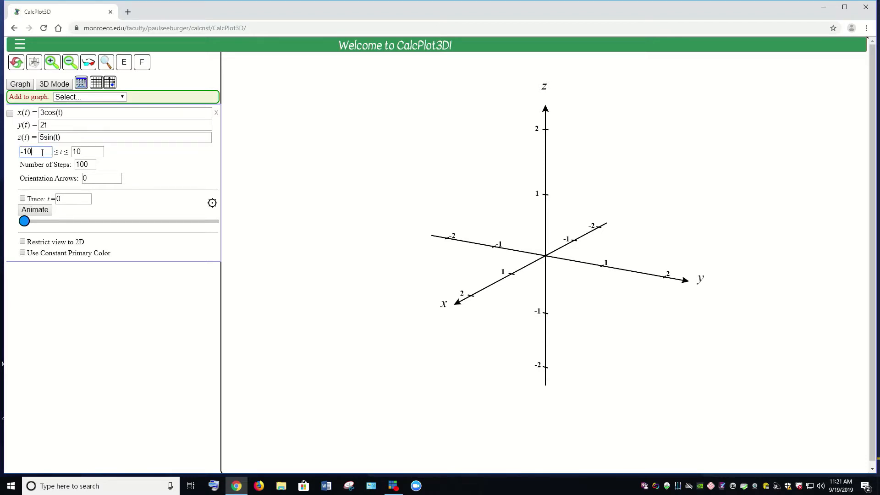
pyautogui.write('0')
pyautogui.doubleClick(76, 151)
pyautogui.write('28')
pyautogui.press('BackSpace')
pyautogui.write('*pi')
# - Set the number of orientation arrows on the space curve to 2
pyautogui.press('Tab')
pyautogui.press('Tab')
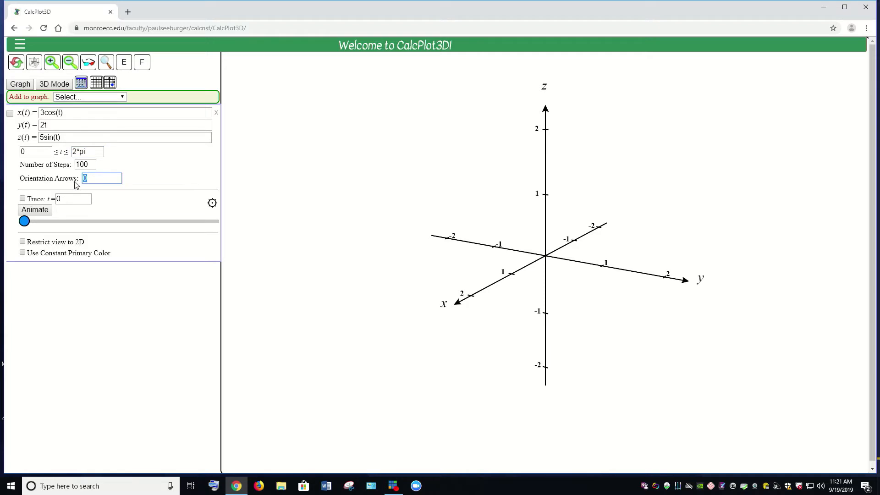
pyautogui.write('2')
# - In the axes format settings, set the x-axis range from -4 to 4
pyautogui.click(80, 85)
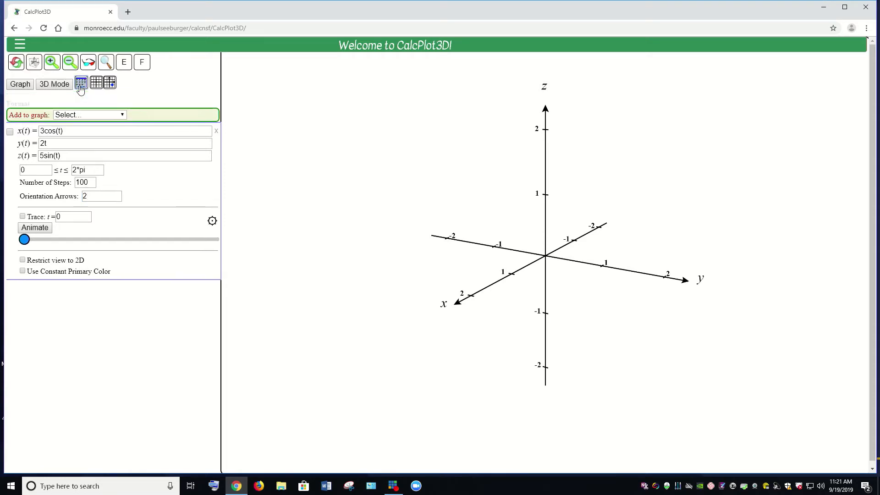
pyautogui.moveTo(39, 114); pyautogui.dragTo(21, 117)
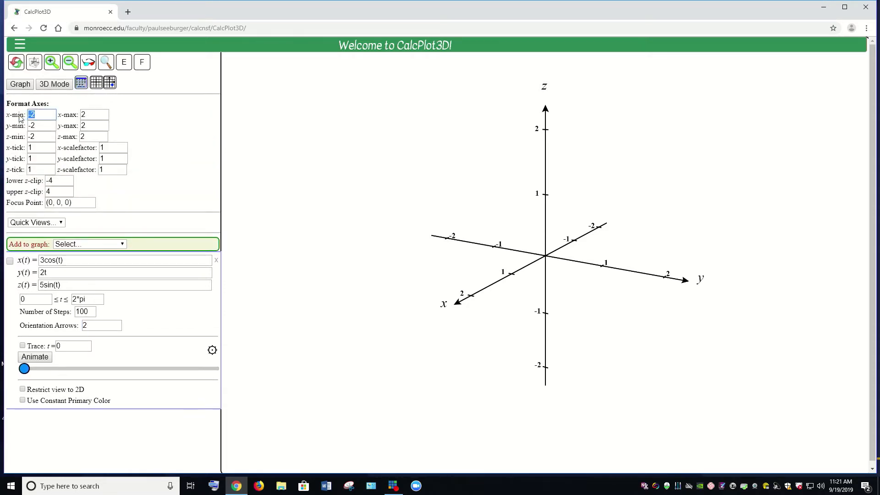
pyautogui.write('-4')
pyautogui.press('Tab')
pyautogui.write('4')
# - Set the y-axis range from -1 to 14
pyautogui.moveTo(37, 126); pyautogui.dragTo(29, 127)
pyautogui.write('-1')
pyautogui.moveTo(91, 126); pyautogui.dragTo(81, 126)
pyautogui.write('14')
# - Set the z-axis range from -6 to 6 and close the axes format settings
pyautogui.doubleClick(32, 136)
pyautogui.write('-6')
pyautogui.doubleClick(86, 136)
pyautogui.write('6')
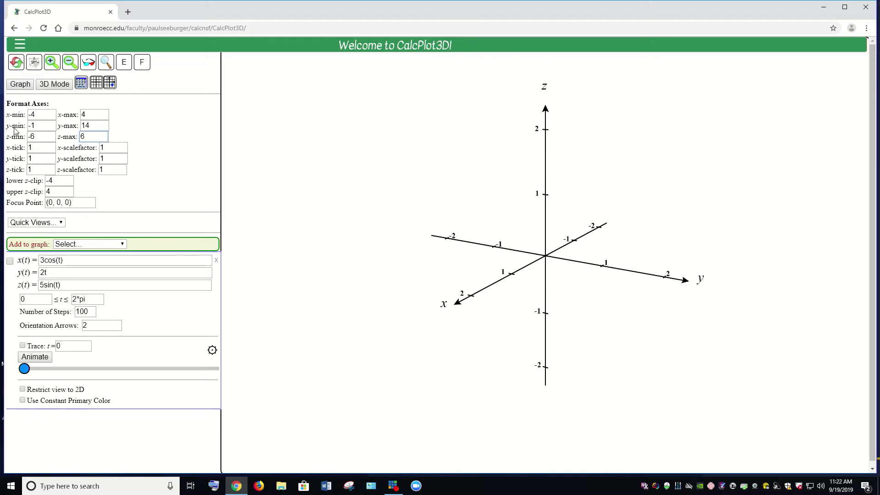
pyautogui.click(82, 86)
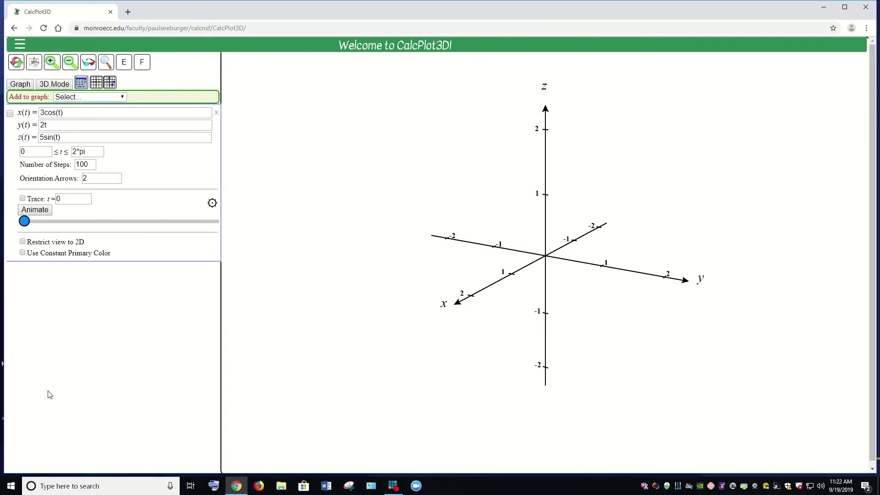
# - Display the space curve in the 3D plot and redraw the graph with the new axis ranges
pyautogui.click(10, 114)
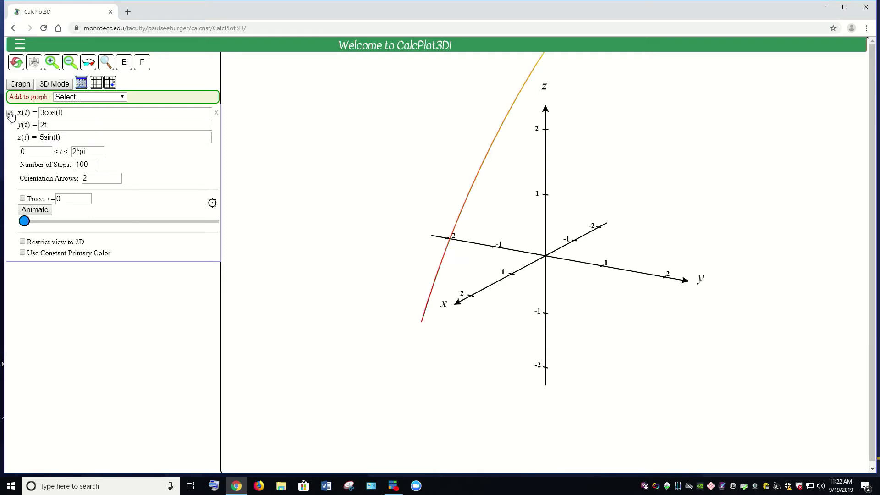
pyautogui.click(21, 86)
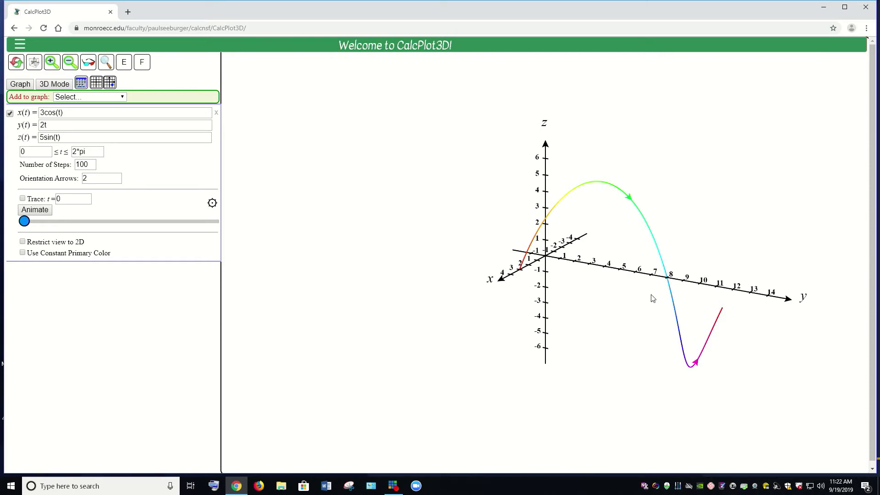
pyautogui.moveTo(646, 307); pyautogui.dragTo(642, 306)
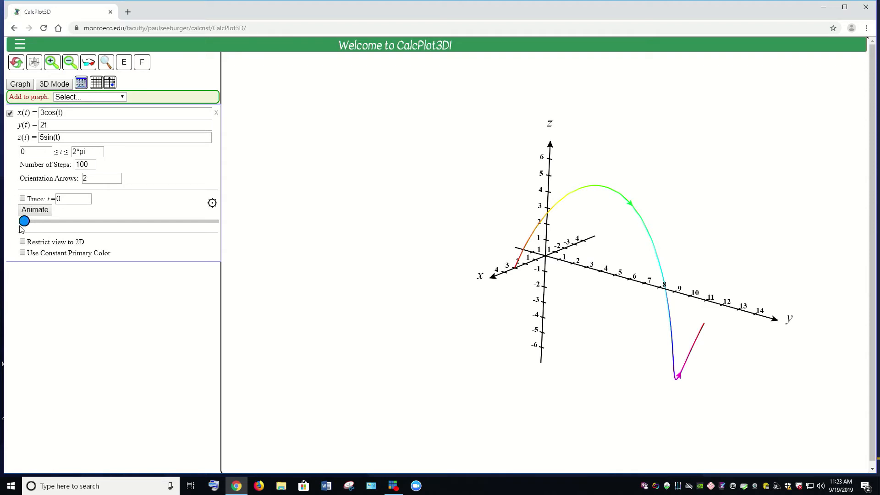
# - Show the space curve in a constant primary color, keeping red as the color
pyautogui.click(22, 253)
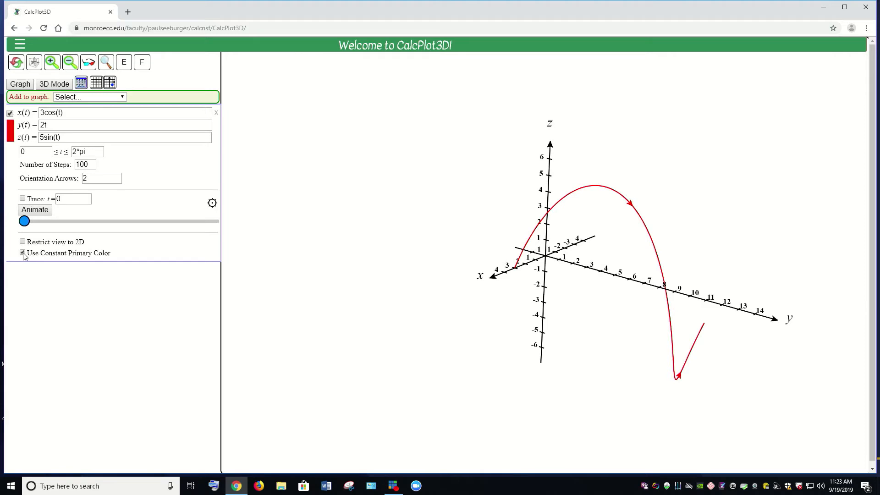
pyautogui.click(10, 130)
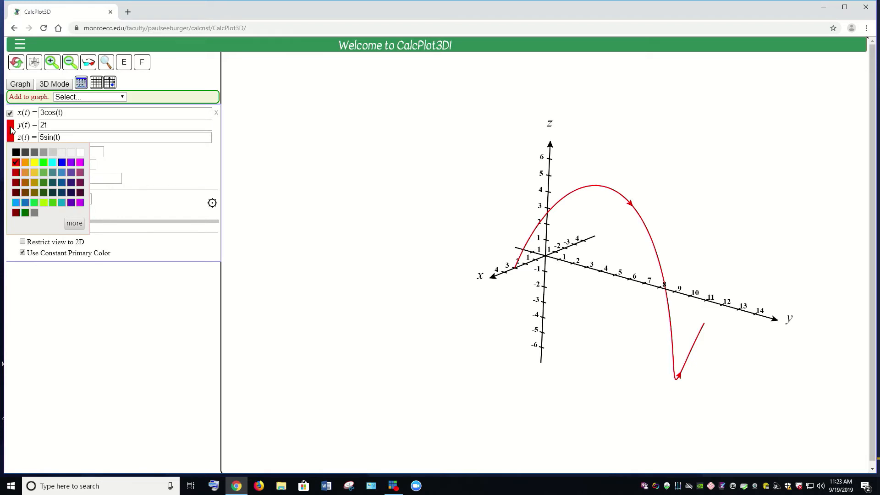
pyautogui.click(11, 130)
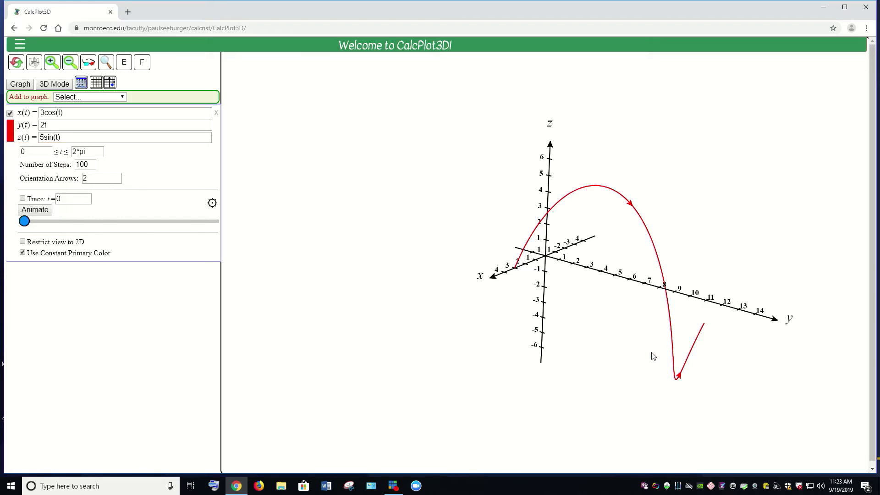
# - Rotate the 3D plot to examine the shape and orientation of the red space curve from several angles
pyautogui.press('Up')
pyautogui.press('Down')
pyautogui.press('Down')
pyautogui.press('Left')
pyautogui.press('Left')
pyautogui.press('Left')
pyautogui.press('Left')
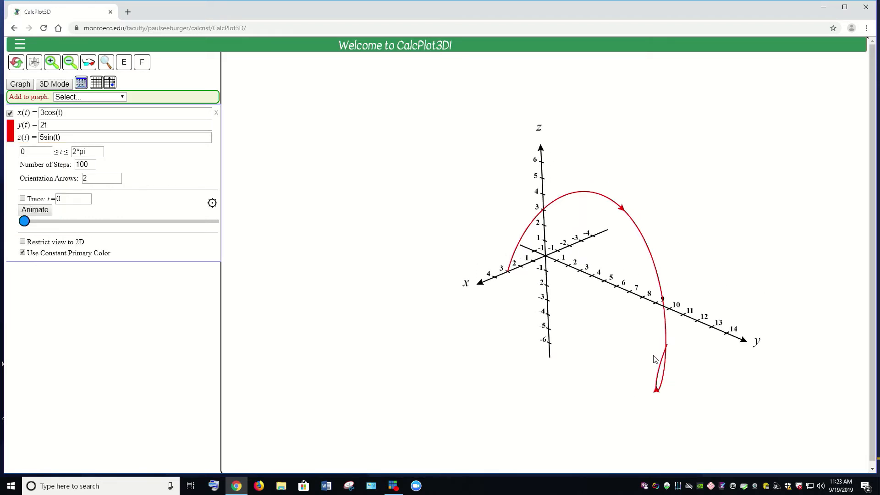
pyautogui.press('Left')
pyautogui.press('Left')
pyautogui.press('Up')
pyautogui.press('Up')
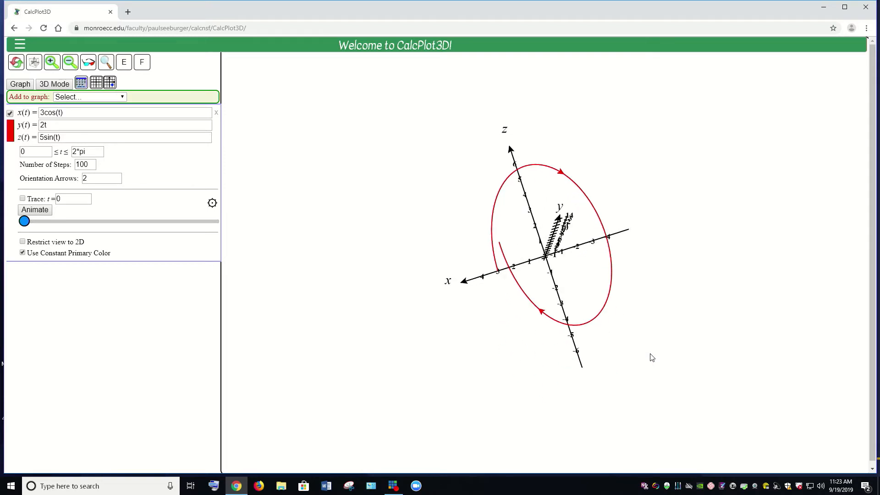
pyautogui.press('Left')
pyautogui.press('Left')
pyautogui.press('Left')
pyautogui.press('Left')
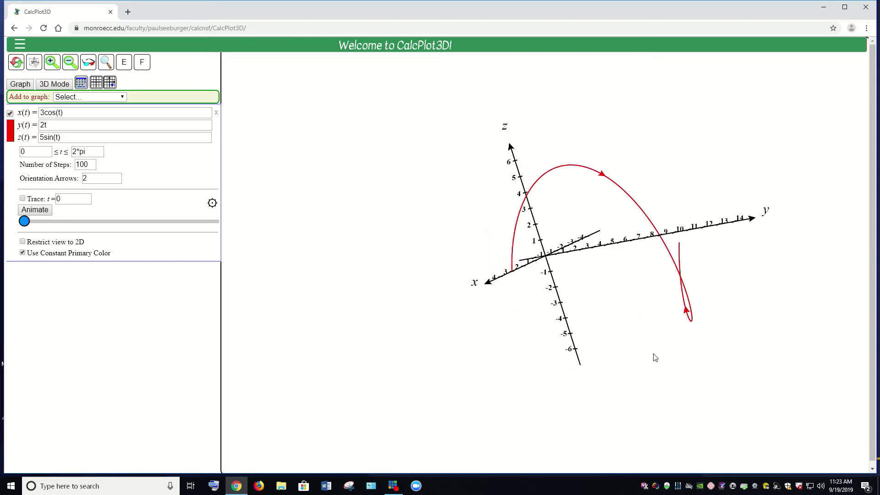
pyautogui.press('Down')
pyautogui.press('Down')
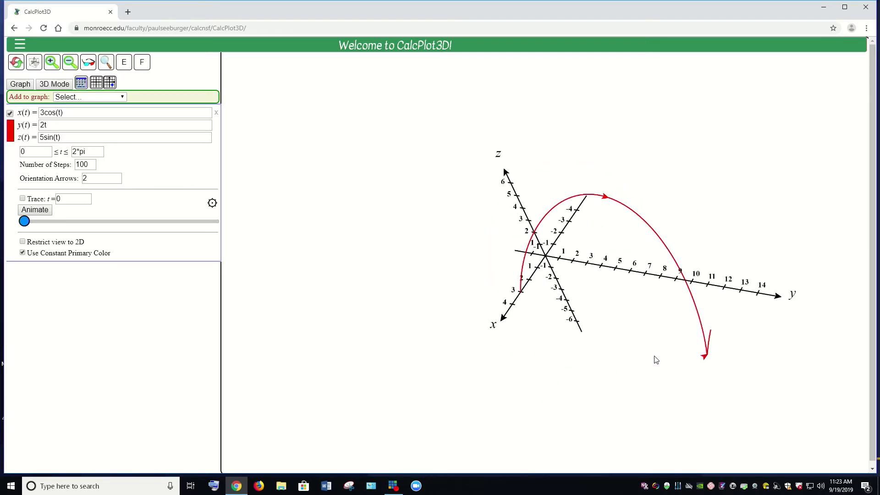
pyautogui.press('Up')
pyautogui.press('Up')
pyautogui.press('Up')
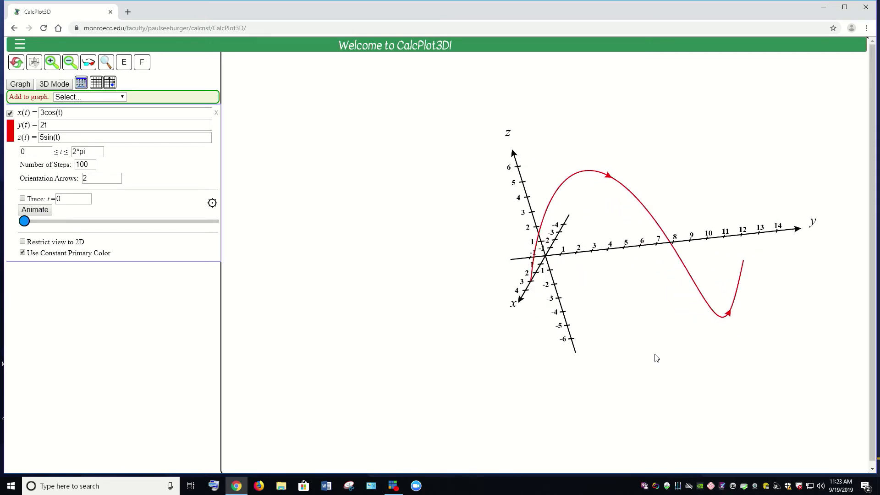
pyautogui.press('Left')
pyautogui.press('Left')
pyautogui.press('Left')
pyautogui.press('Left')
pyautogui.press('Left')
pyautogui.press('Left')
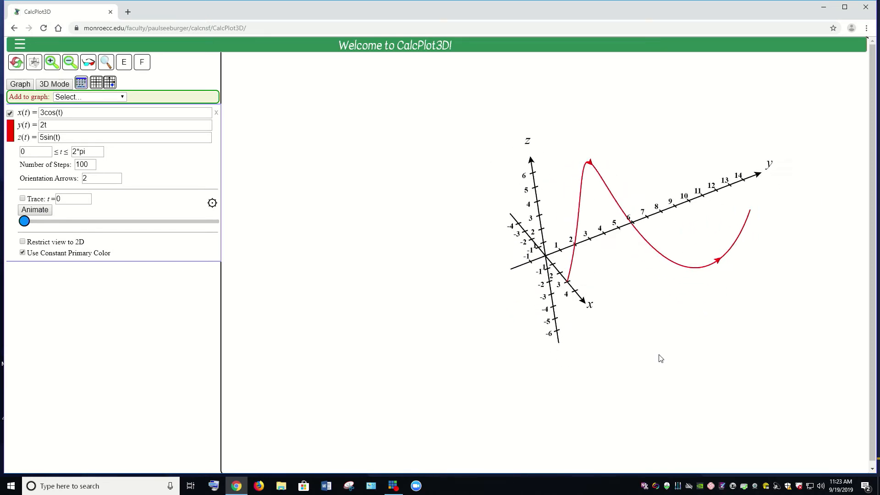
pyautogui.press('Left')
pyautogui.press('Left')
pyautogui.press('Left')
pyautogui.press('Left')
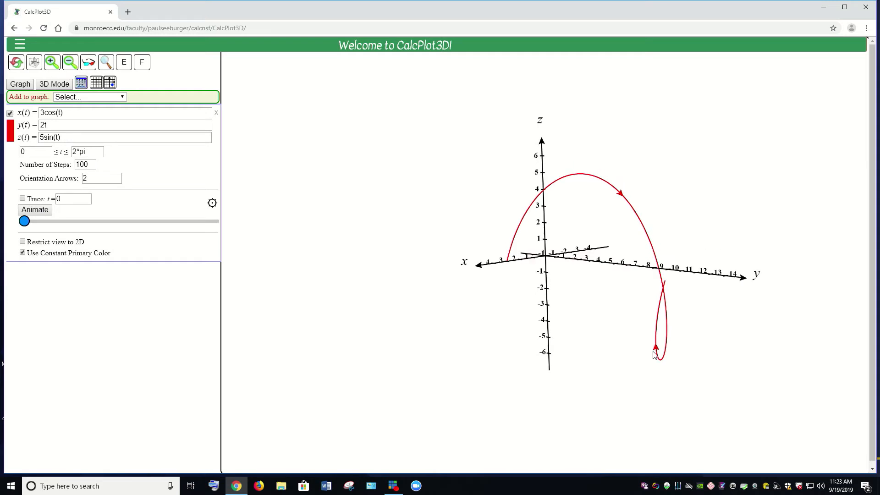
pyautogui.press('Left')
pyautogui.press('Left')
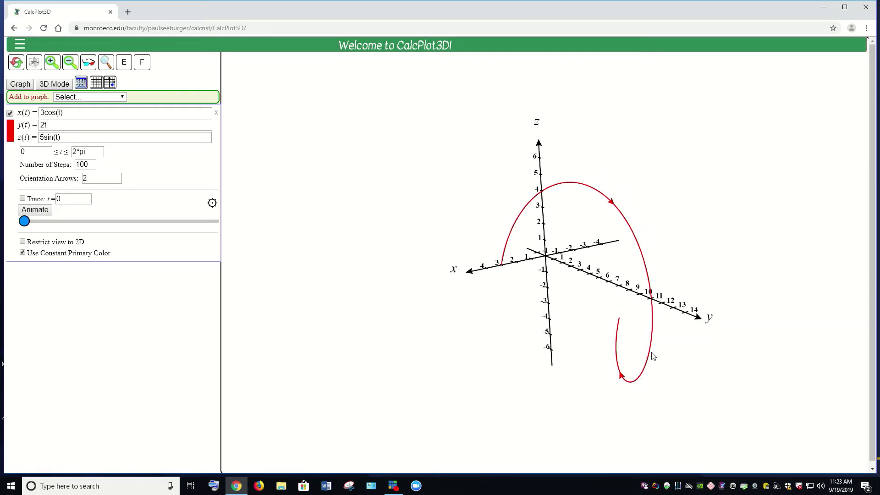
pyautogui.press('Left')
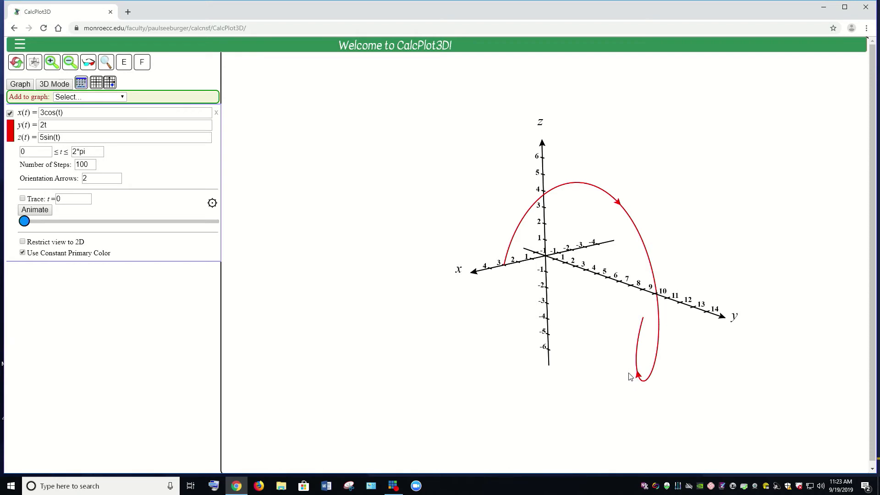
pyautogui.press('Left')
pyautogui.press('Left')
pyautogui.press('Left')
pyautogui.press('Left')
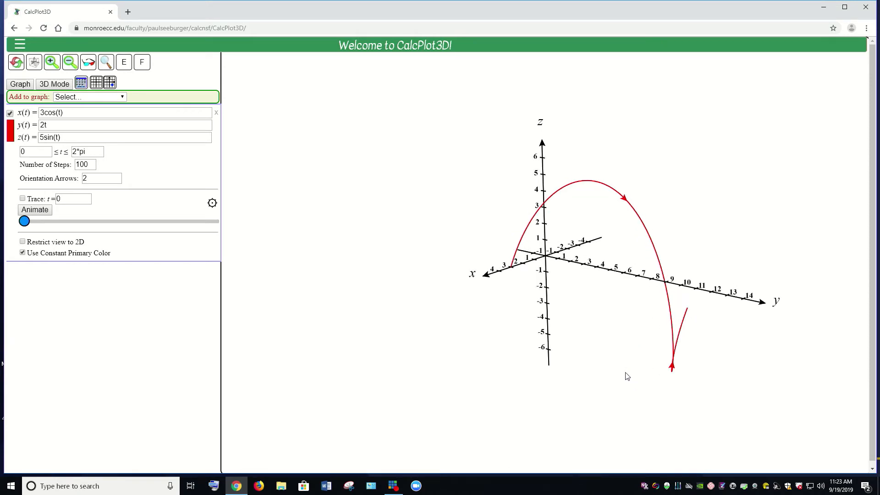
pyautogui.press('Left')
pyautogui.press('Left')
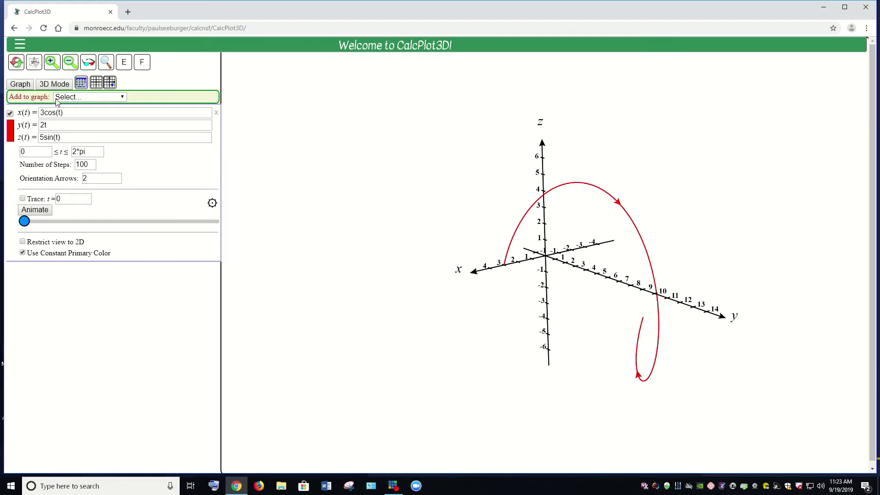
# - Add a second space curve to the graph and set its x(t) component to 3cos(2t)
pyautogui.click(93, 99)
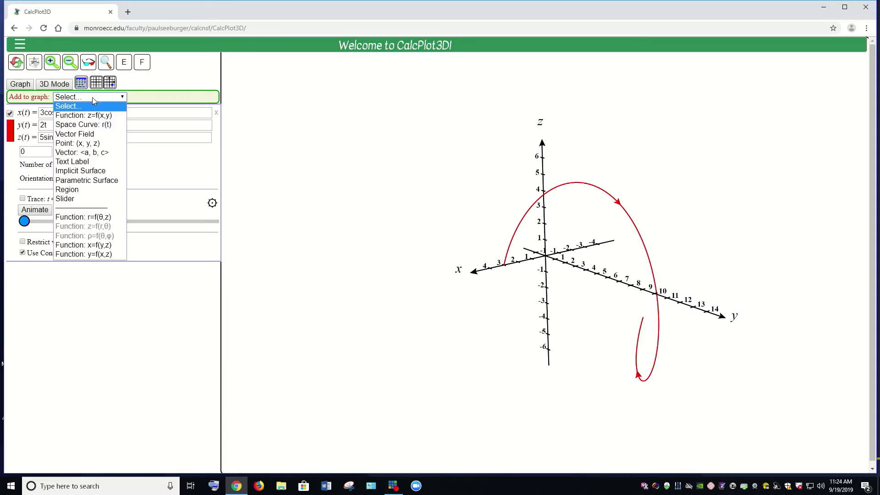
pyautogui.click(73, 123)
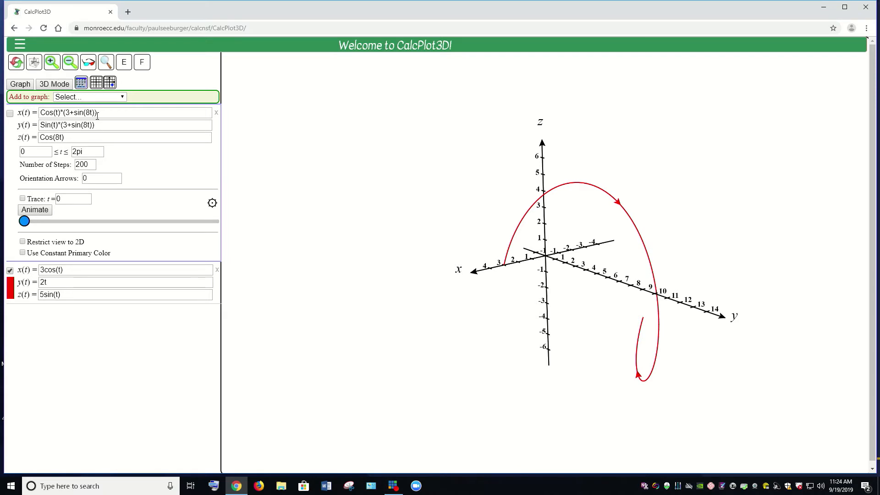
pyautogui.moveTo(97, 112); pyautogui.dragTo(29, 113)
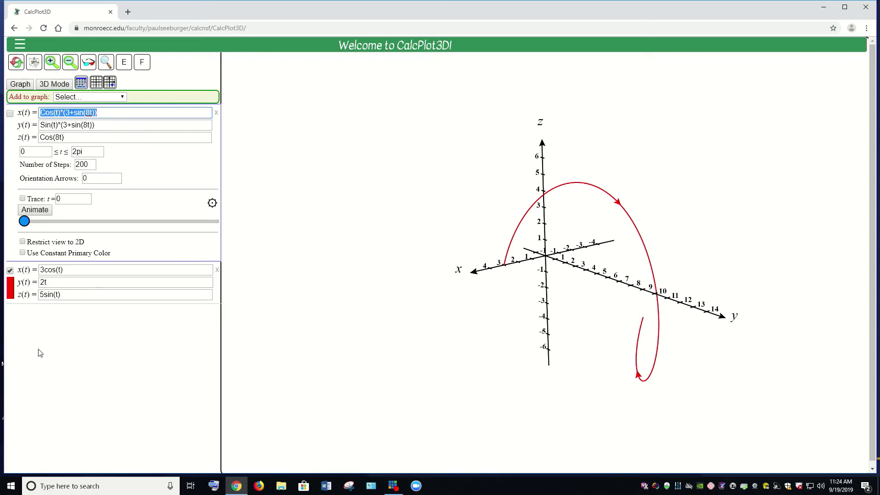
pyautogui.write('3cos')
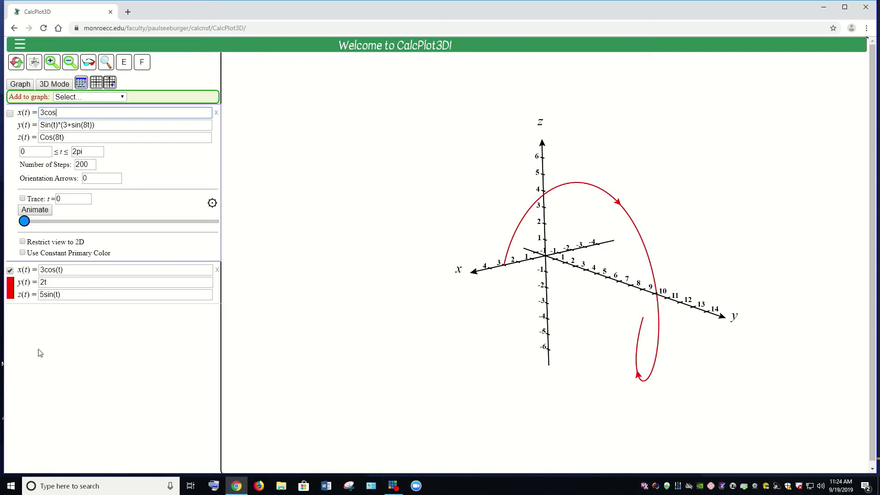
pyautogui.write('(2')
pyautogui.write('T)')
pyautogui.write('t')
pyautogui.press('BackSpace')
pyautogui.press('BackSpace')
pyautogui.write('t)')
# - Set the second space curve's y(t) to 2t and z(t) to 5sin(2t)
pyautogui.moveTo(97, 124); pyautogui.dragTo(39, 127)
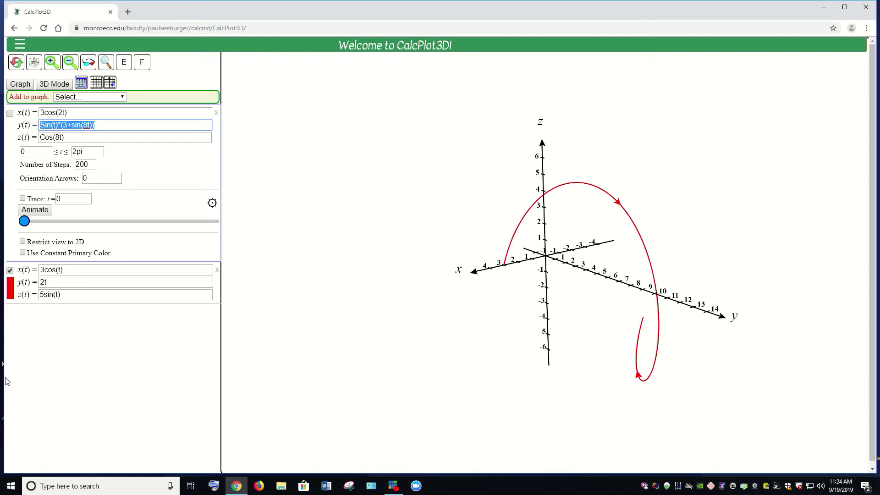
pyautogui.write('2t')
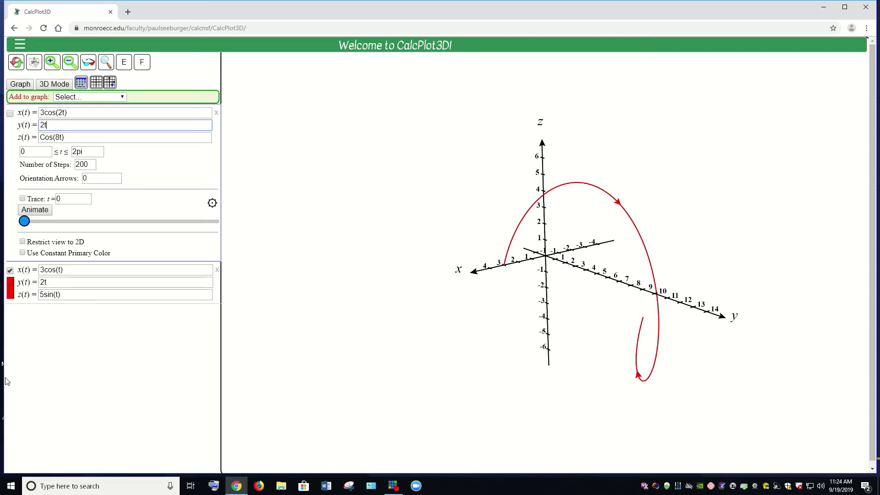
pyautogui.tripleClick(71, 137)
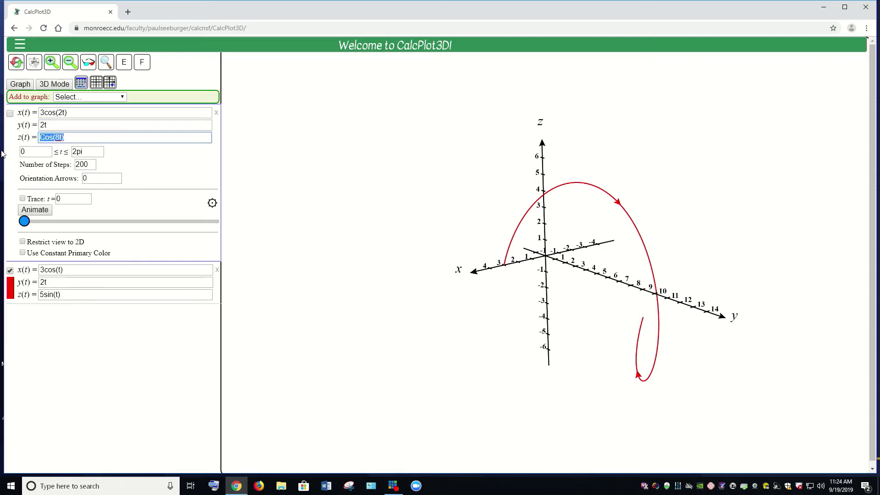
pyautogui.write('5')
pyautogui.write('sina')
pyautogui.write('(2')
# - Give the second curve 2 orientation arrows and a constant primary color, and display it in the 3D plot
pyautogui.click(88, 179)
pyautogui.write('2')
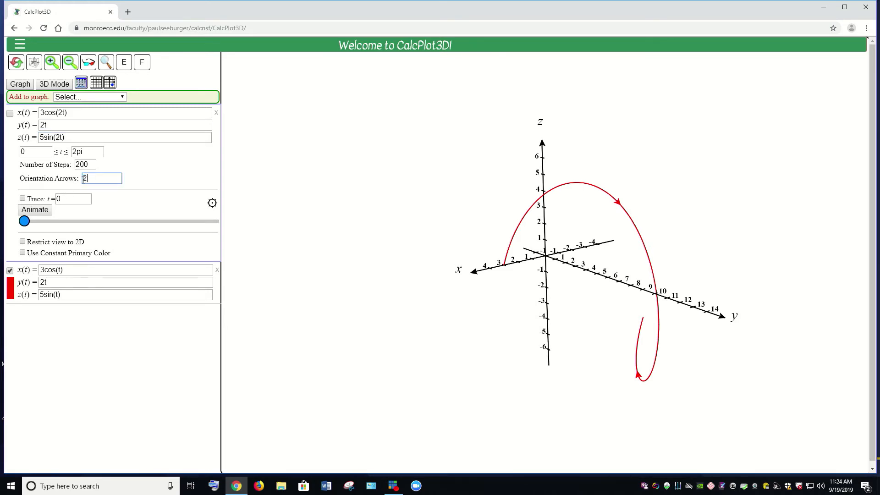
pyautogui.click(23, 253)
pyautogui.click(9, 114)
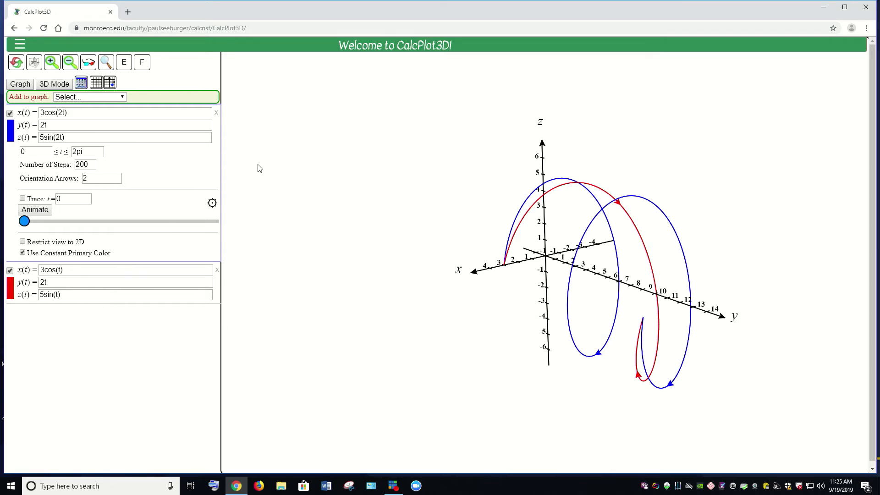
# - Rotate the plot to compare the blue and red curves, and highlight the 2t arguments in the blue curve's x(t) and z(t)
pyautogui.moveTo(671, 347); pyautogui.dragTo(661, 345)
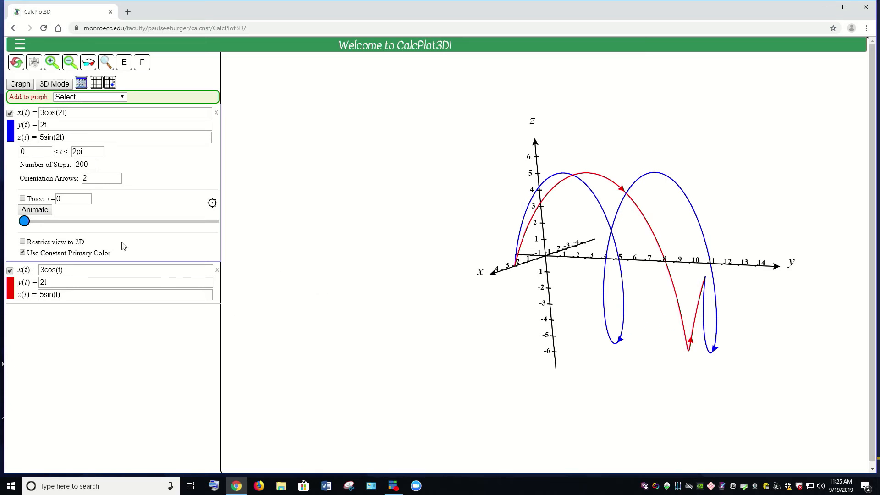
pyautogui.click(65, 112)
pyautogui.moveTo(64, 112); pyautogui.dragTo(60, 113)
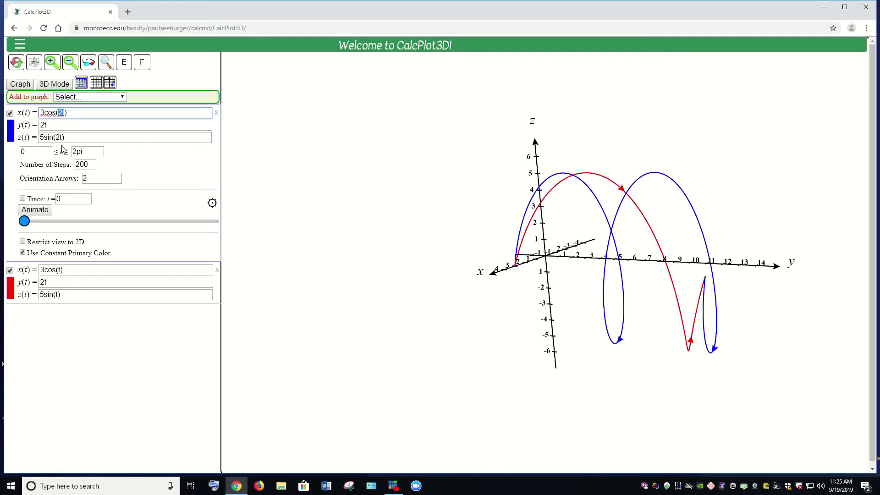
pyautogui.click(60, 137)
pyautogui.doubleClick(59, 137)
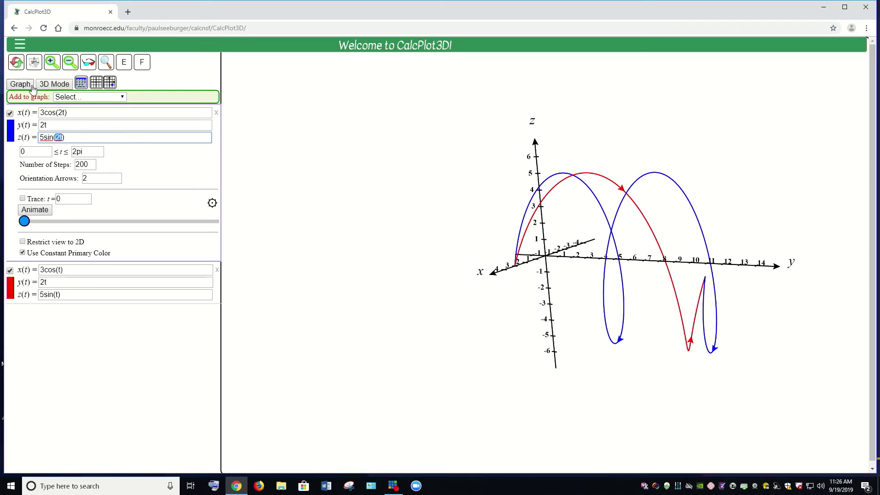
# - Add a third space curve with x(t) = 3cos(t), y(t) = t and z(t) = 5sin(t)
pyautogui.click(110, 98)
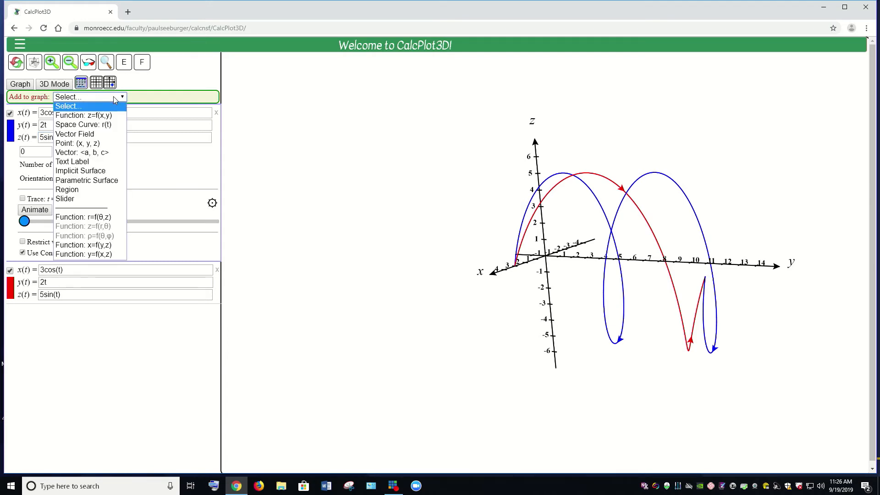
pyautogui.click(83, 124)
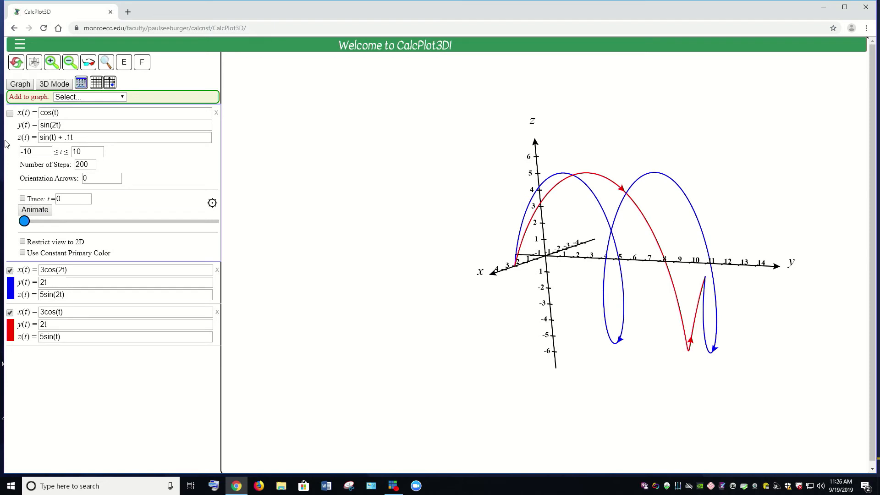
pyautogui.moveTo(69, 113); pyautogui.dragTo(33, 117)
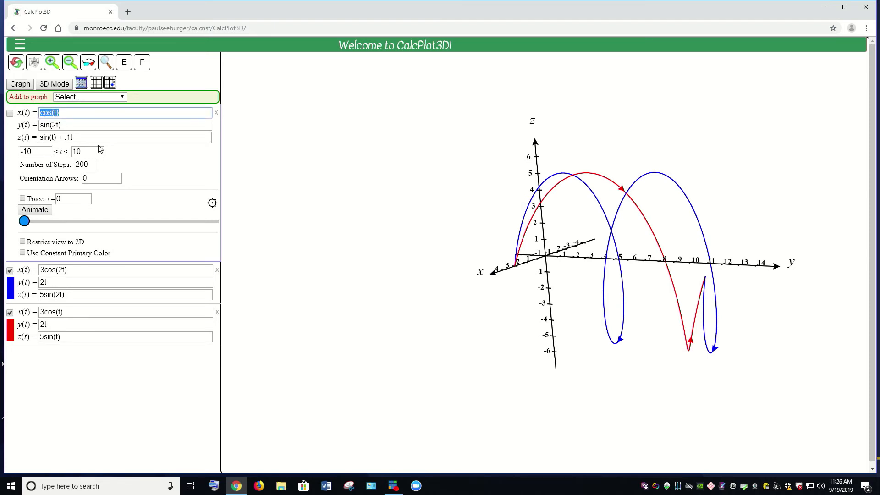
pyautogui.write('3cos(t)')
pyautogui.moveTo(71, 128); pyautogui.dragTo(36, 133)
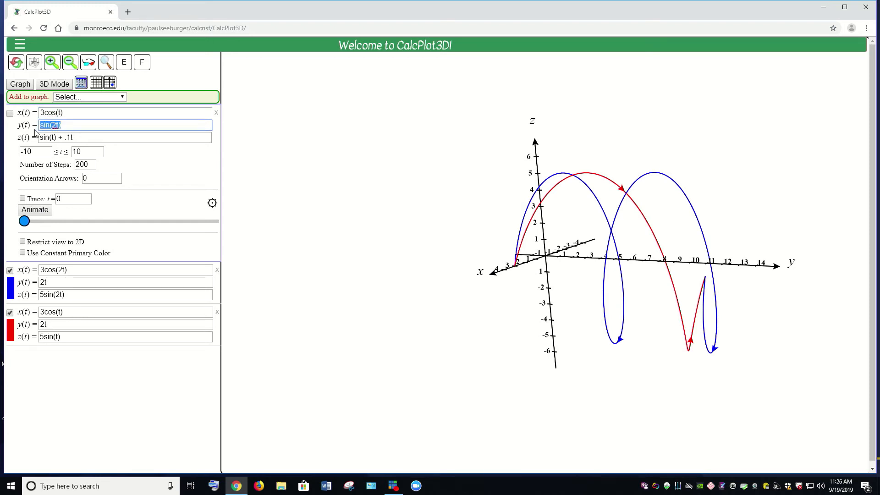
pyautogui.write('t')
pyautogui.moveTo(80, 138); pyautogui.dragTo(41, 146)
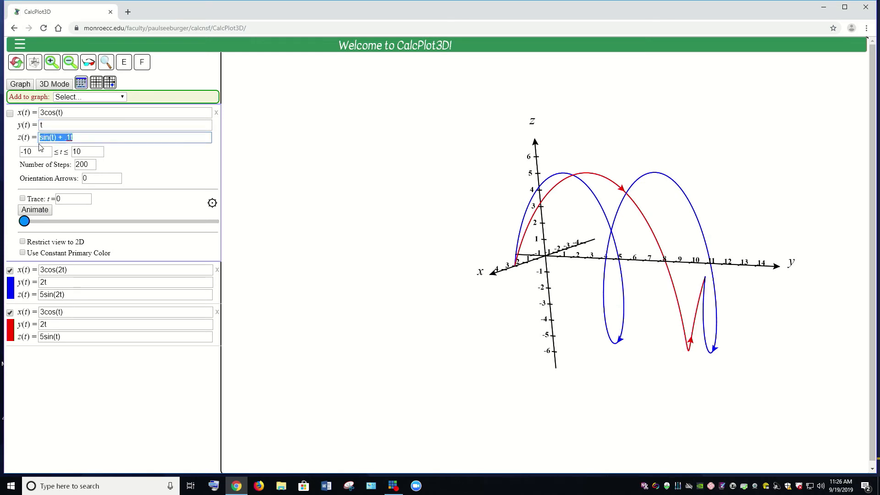
pyautogui.write('5sin(t')
# - Set the third curve's parameter range to 0 ≤ t ≤ 2*pi and its orientation arrows to 2
pyautogui.moveTo(32, 153); pyautogui.dragTo(22, 157)
pyautogui.write('0')
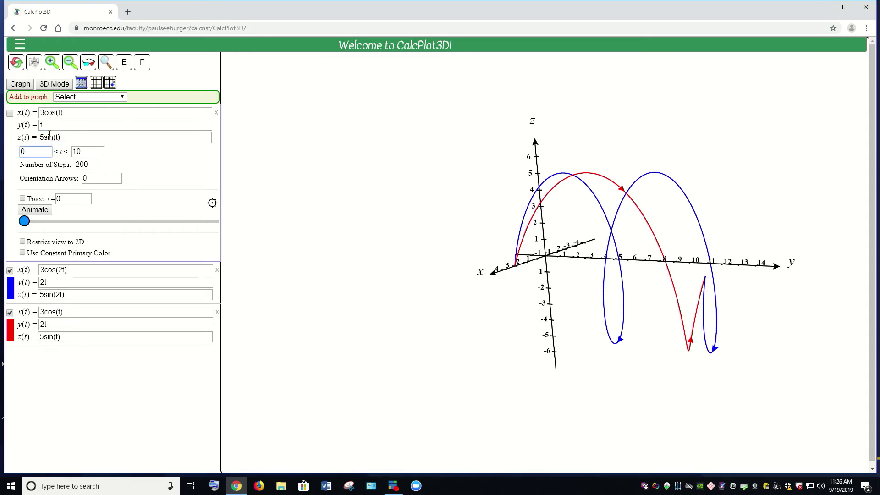
pyautogui.press('Tab')
pyautogui.write('2*pi')
pyautogui.click(91, 179)
pyautogui.write('2')
# - Give the third curve a constant orange color and display it in the 3D plot
pyautogui.click(22, 253)
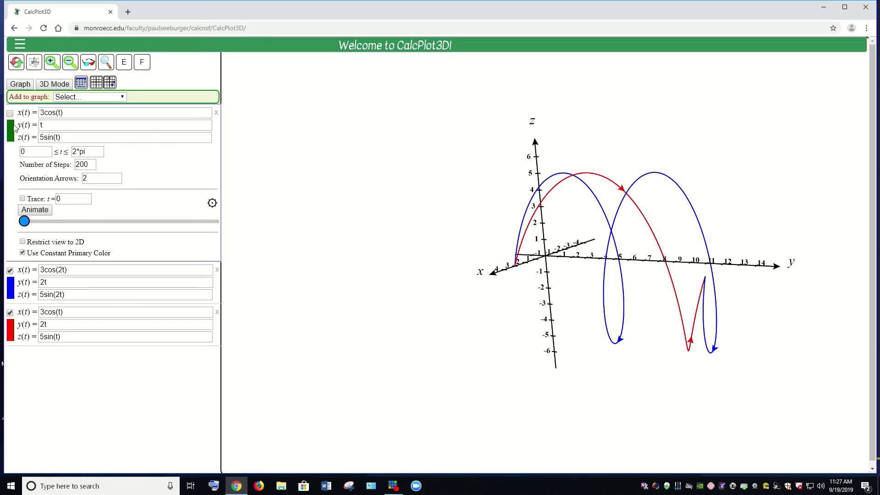
pyautogui.click(11, 130)
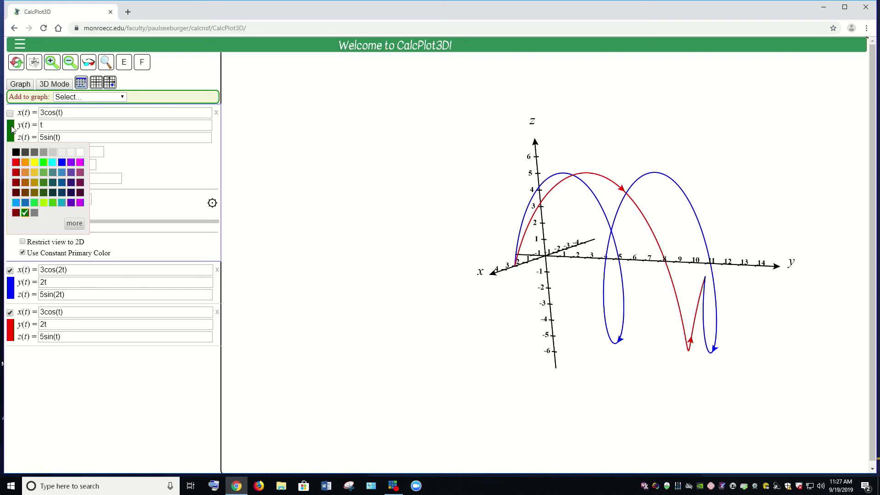
pyautogui.click(25, 163)
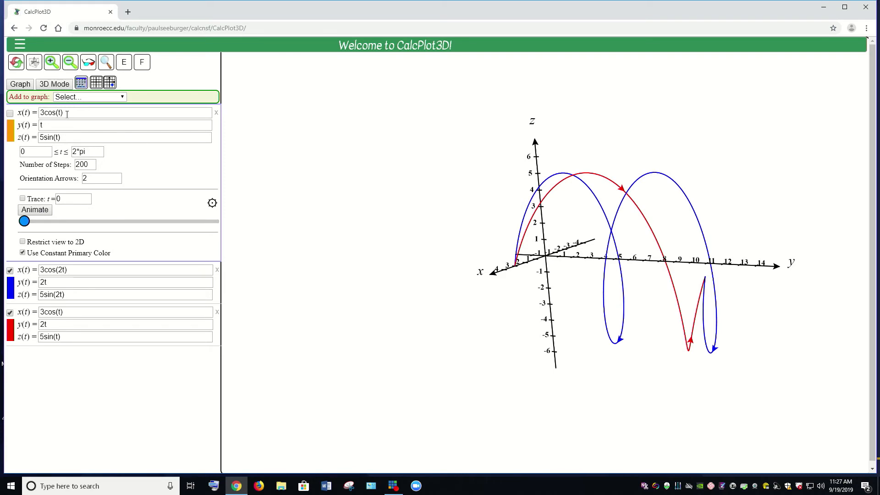
pyautogui.click(10, 114)
# - Rotate the plot, toggle the blue curve's display, and compare the y(t) components of the orange and red curves
pyautogui.moveTo(623, 264); pyautogui.dragTo(624, 269)
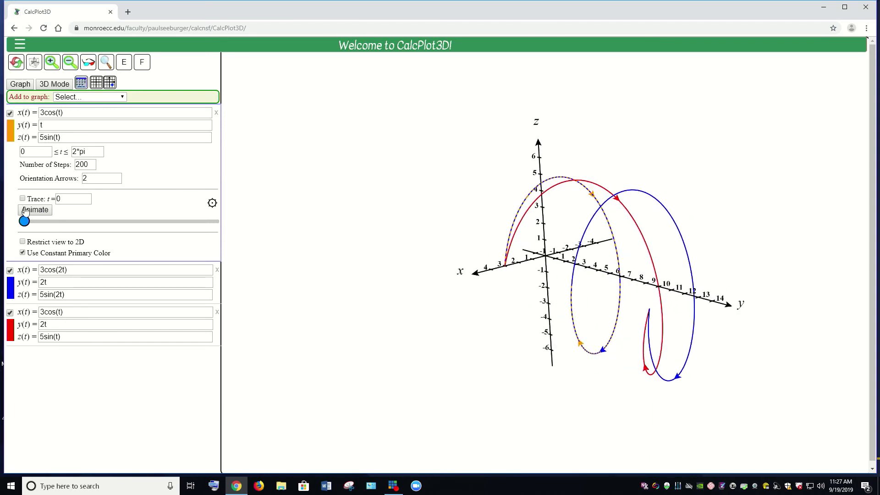
pyautogui.click(9, 270)
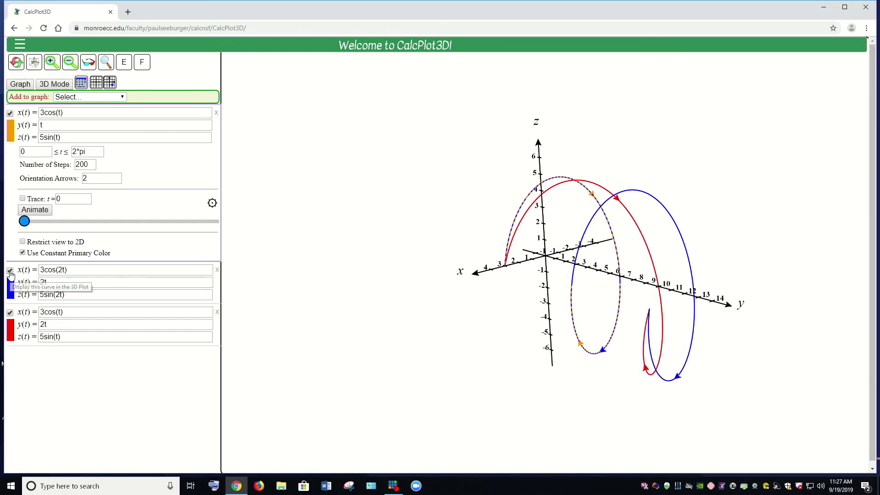
pyautogui.click(10, 271)
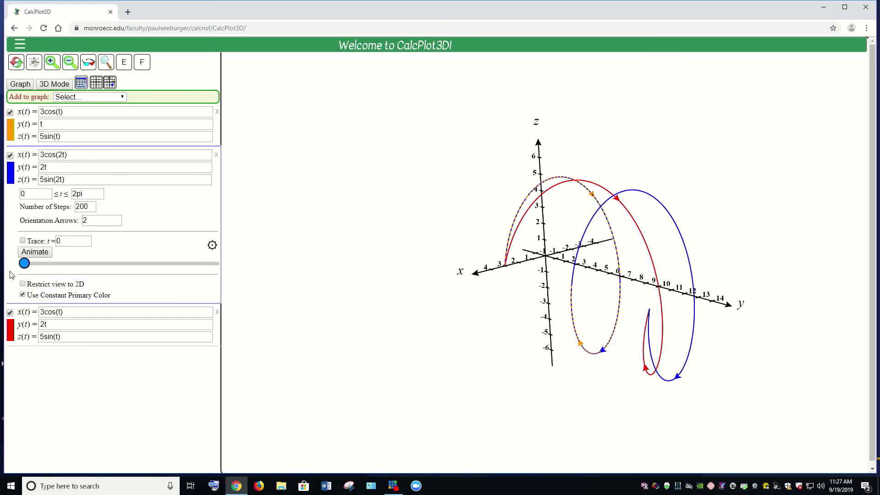
pyautogui.click(11, 157)
pyautogui.click(10, 157)
pyautogui.click(69, 113)
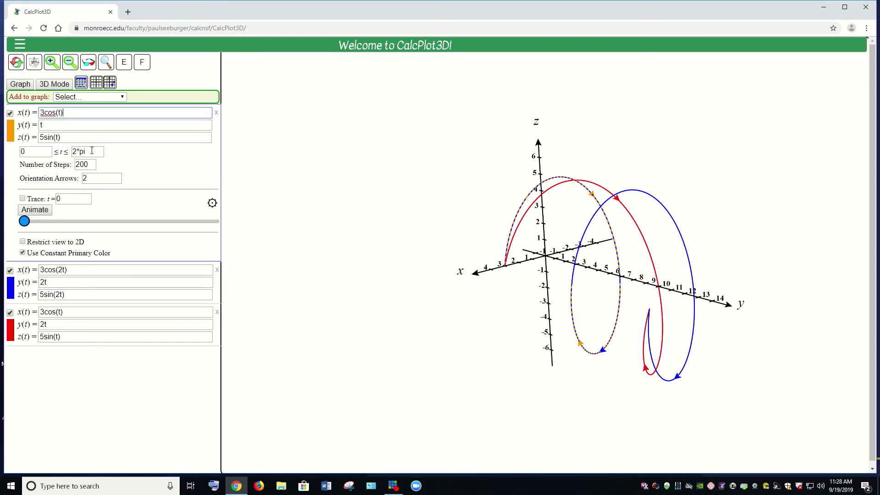
pyautogui.moveTo(52, 127); pyautogui.dragTo(40, 126)
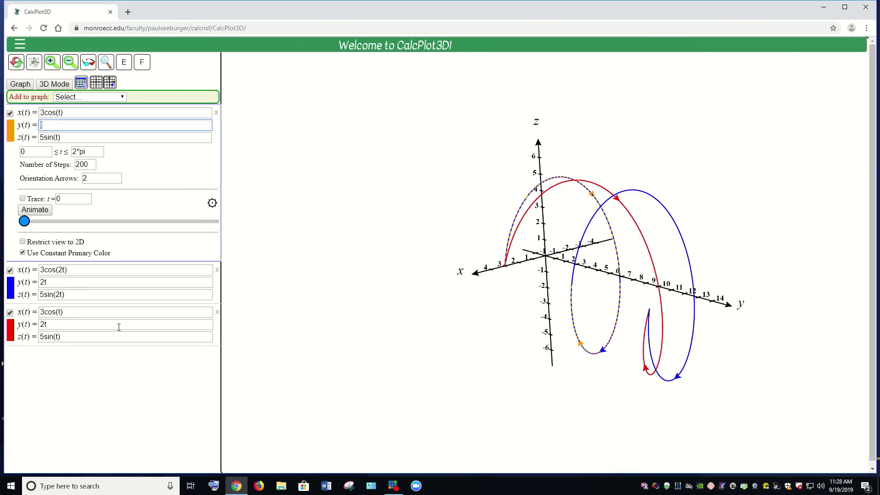
pyautogui.click(70, 325)
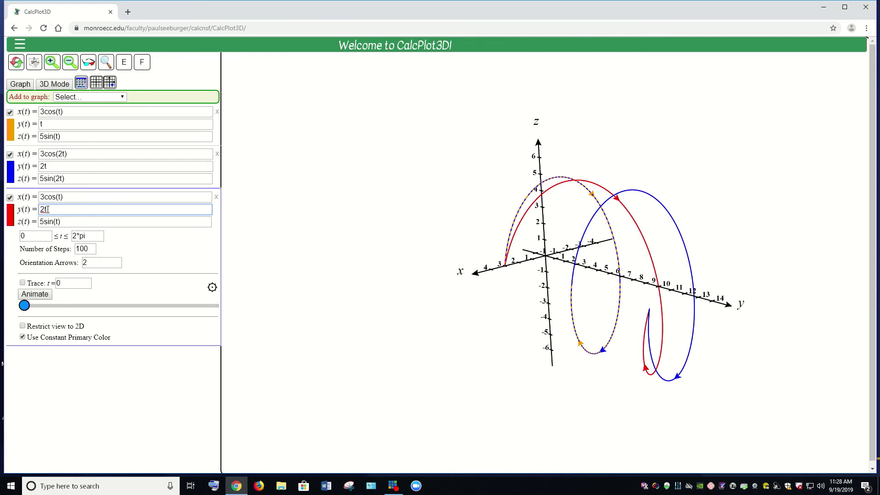
# - Extend the orange curve's upper parameter limit to 4*pi and redraw the graph
pyautogui.click(71, 125)
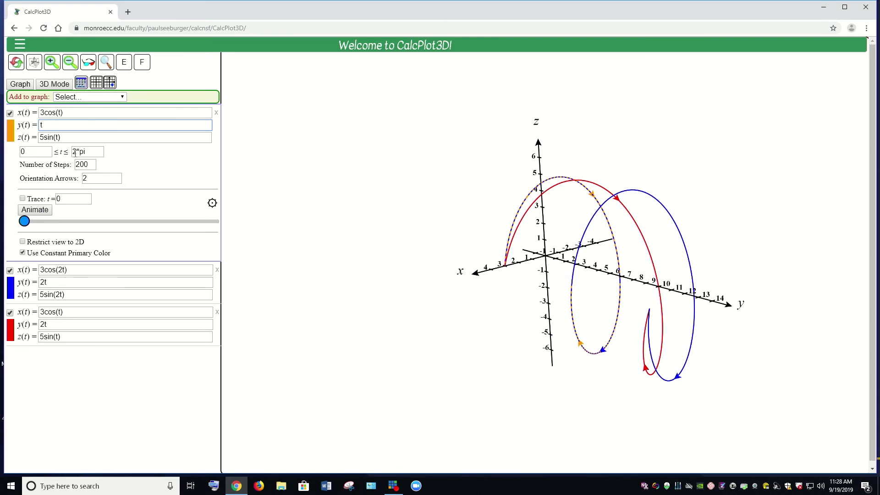
pyautogui.doubleClick(74, 152)
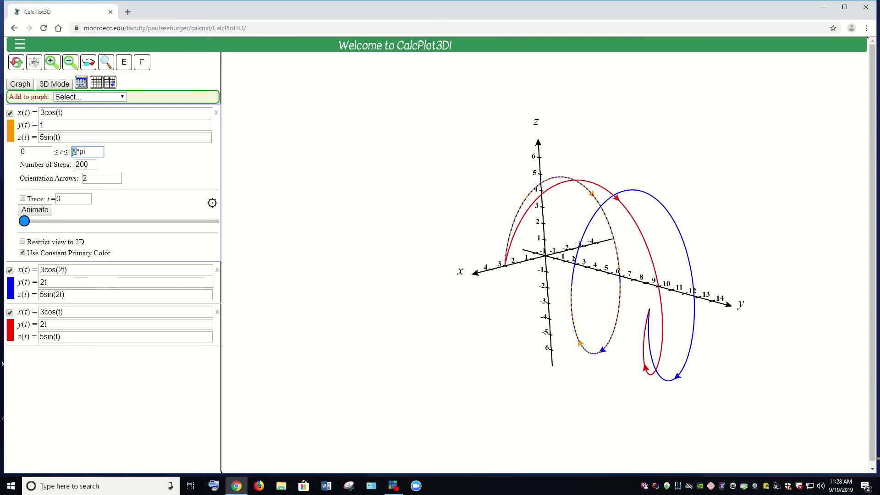
pyautogui.write('4')
pyautogui.press('Return')
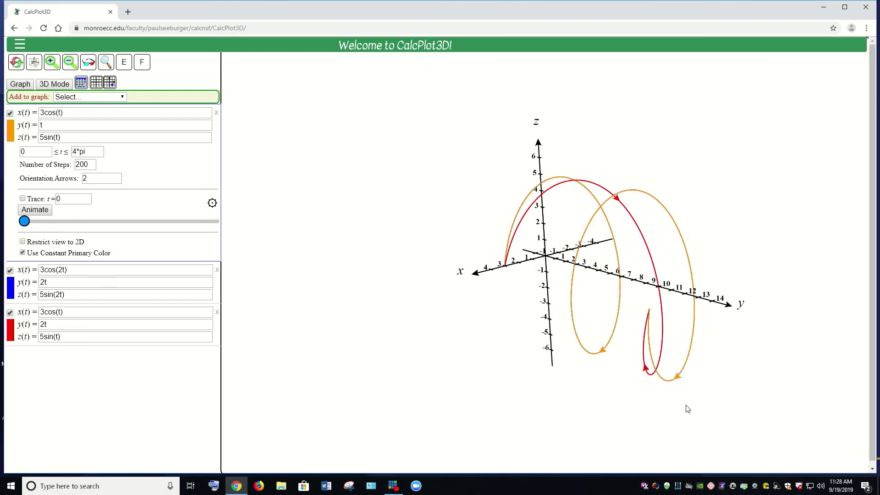
# - Toggle the orange curve's display to compare it with the blue curve, leaving the orange curve hidden
pyautogui.click(10, 273)
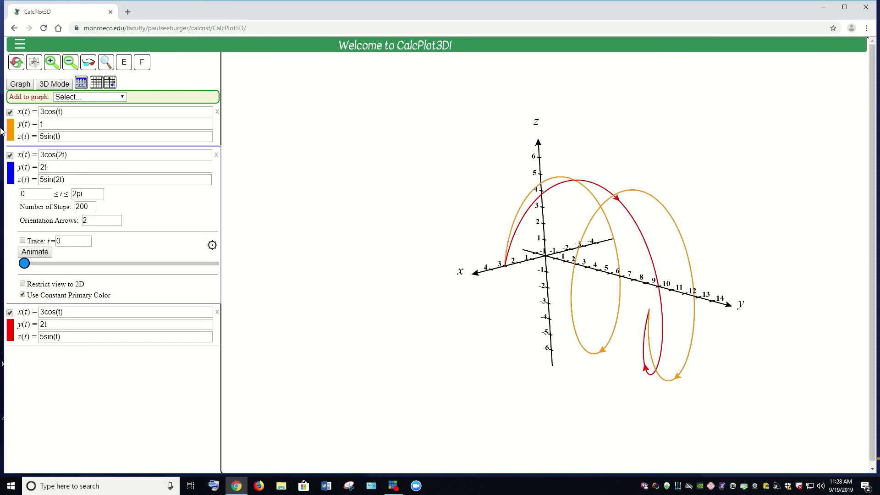
pyautogui.click(9, 113)
pyautogui.click(10, 114)
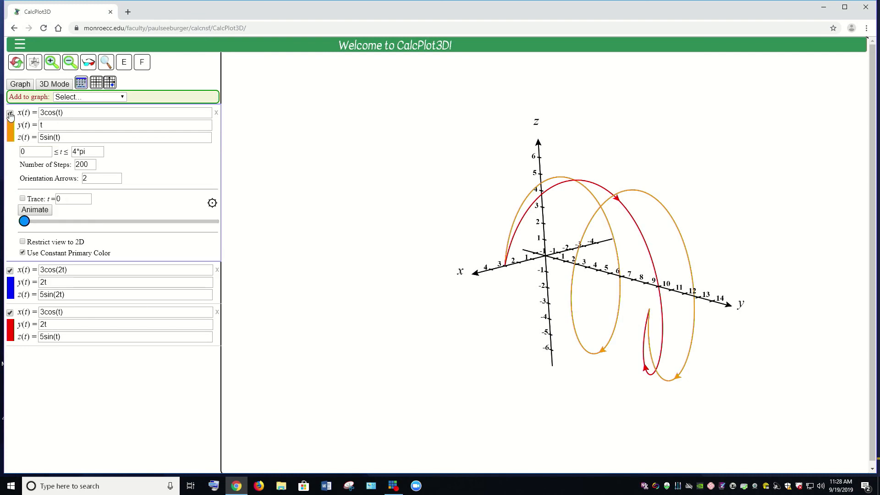
pyautogui.click(59, 269)
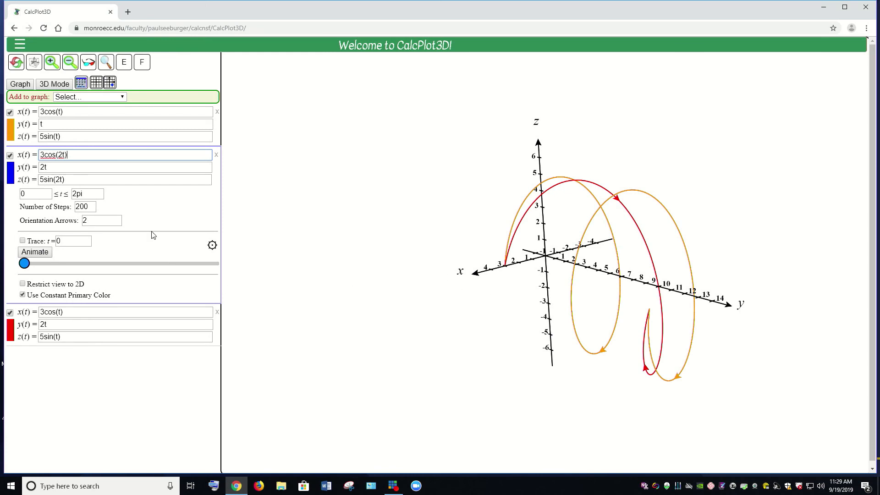
pyautogui.click(9, 113)
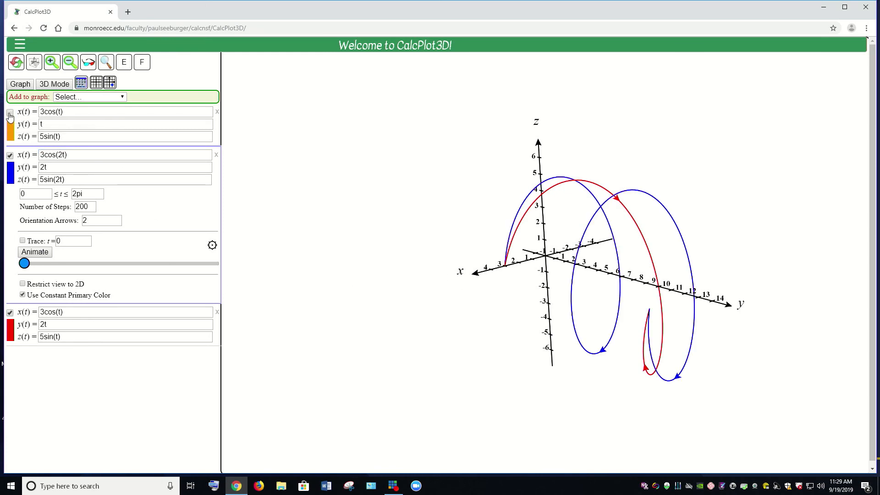
# - Toggle the orange curve's display to compare its path with the blue curve, leaving the orange curve shown
pyautogui.click(9, 114)
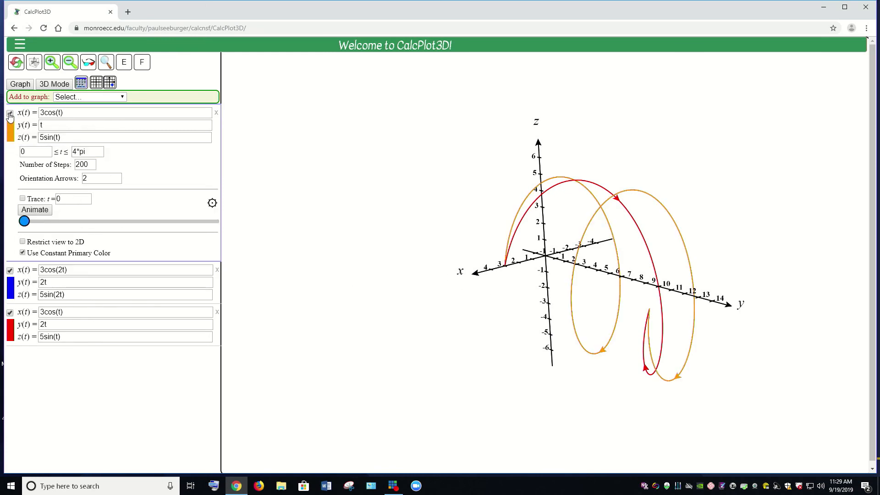
pyautogui.click(10, 271)
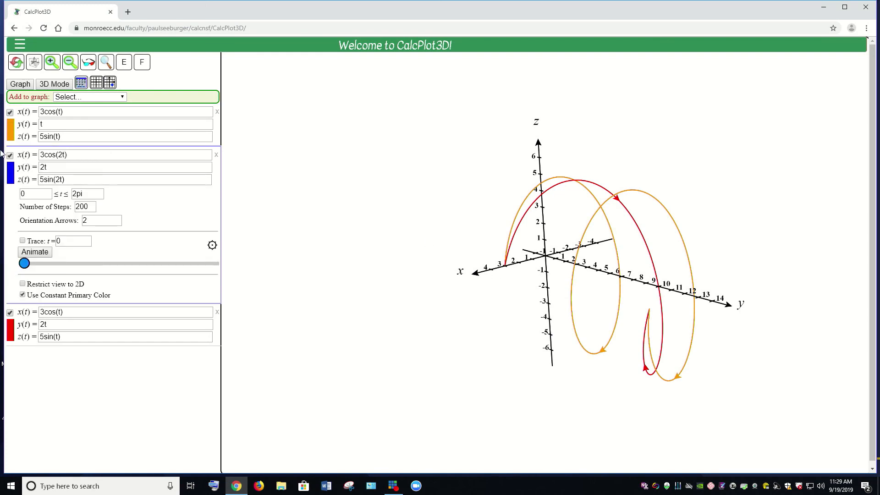
pyautogui.click(10, 114)
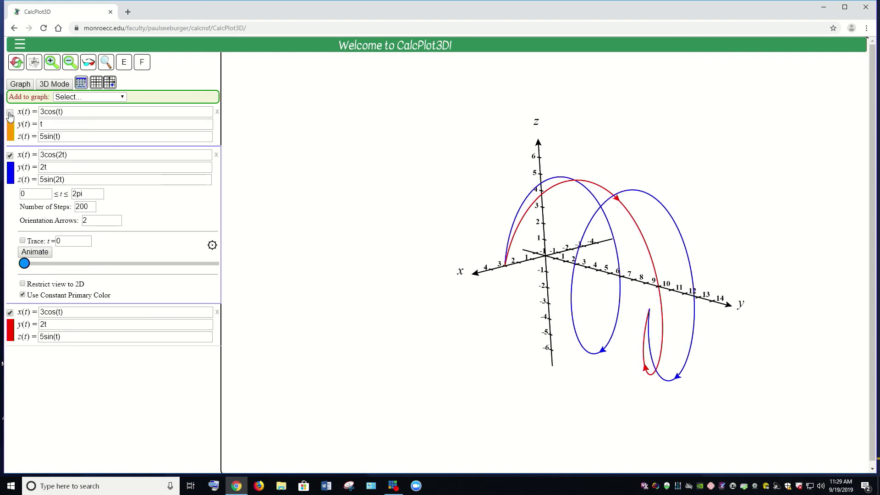
pyautogui.click(10, 113)
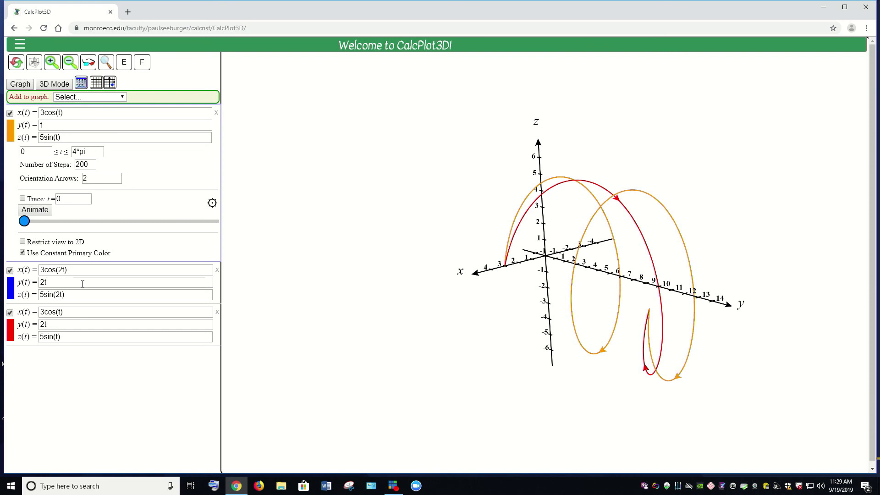
# - Examine the component equations and parameter ranges of the orange and blue curves to compare their parametrizations
pyautogui.click(82, 284)
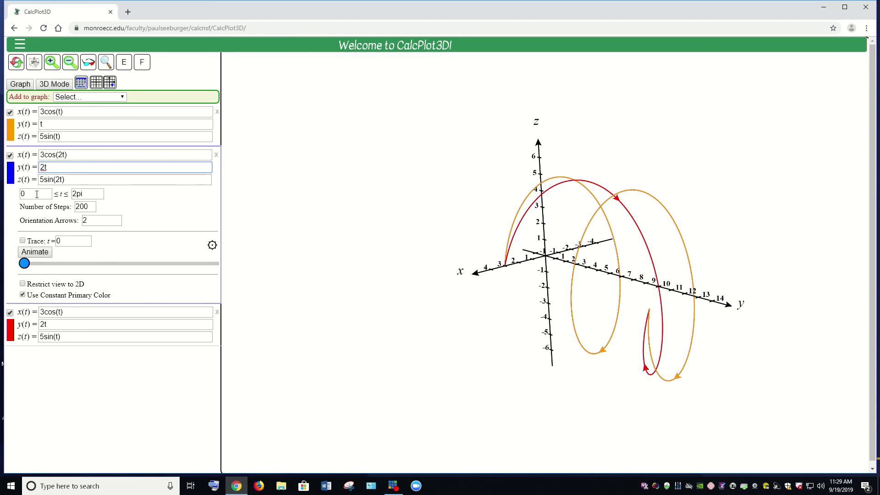
pyautogui.click(84, 124)
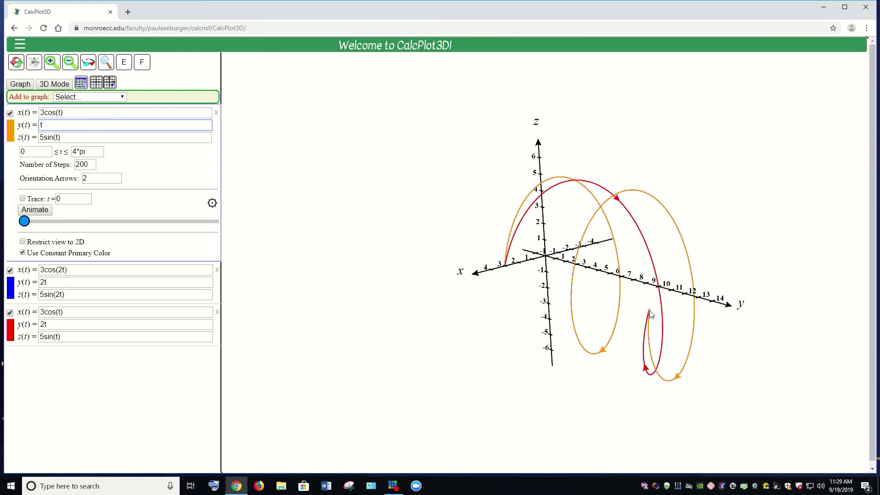
pyautogui.click(89, 113)
pyautogui.click(88, 126)
pyautogui.click(88, 136)
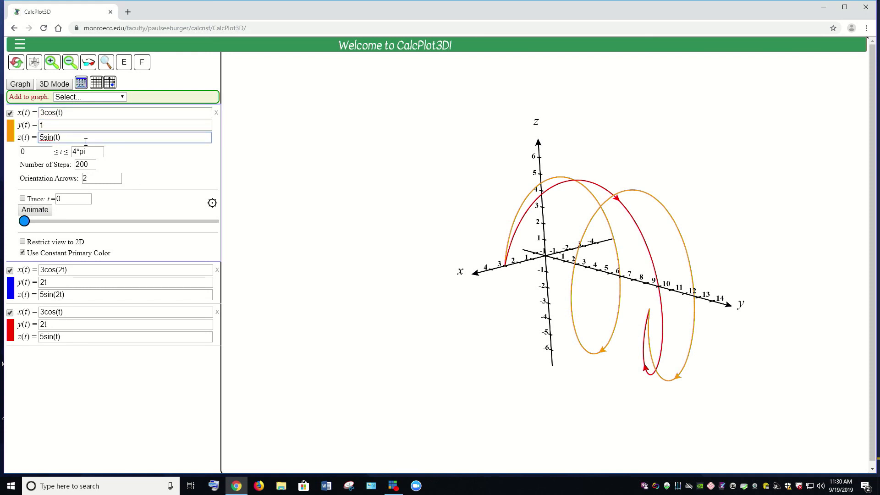
pyautogui.click(81, 114)
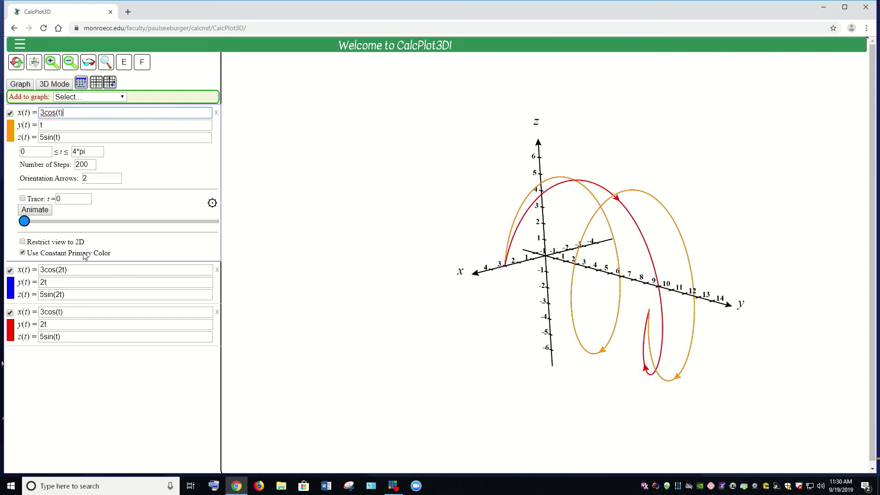
pyautogui.click(92, 271)
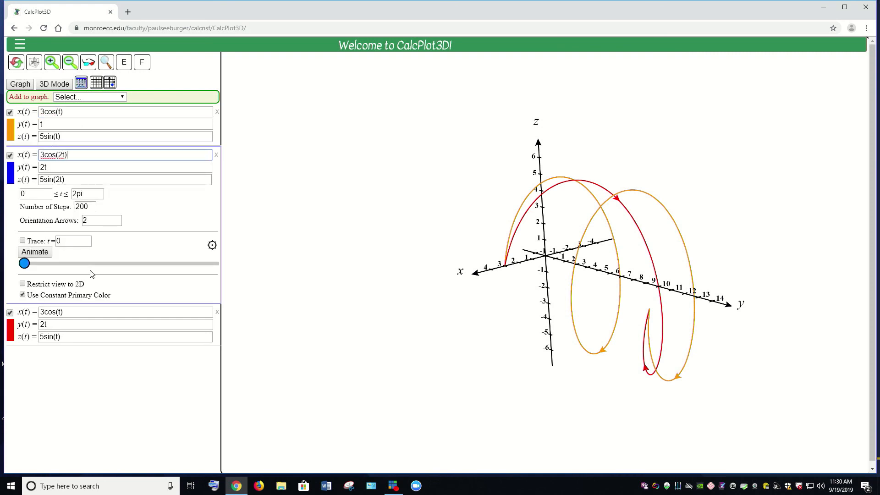